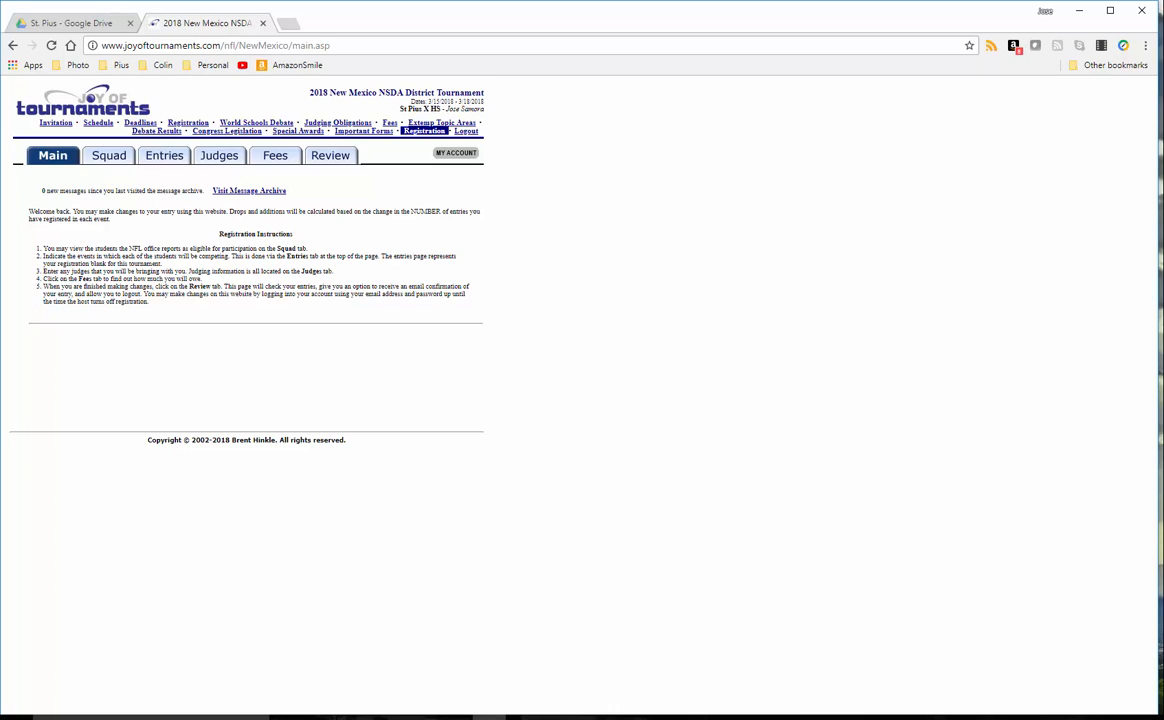
Open the district tournament's Entries page, which lists four students' event entries.
click(150, 160)
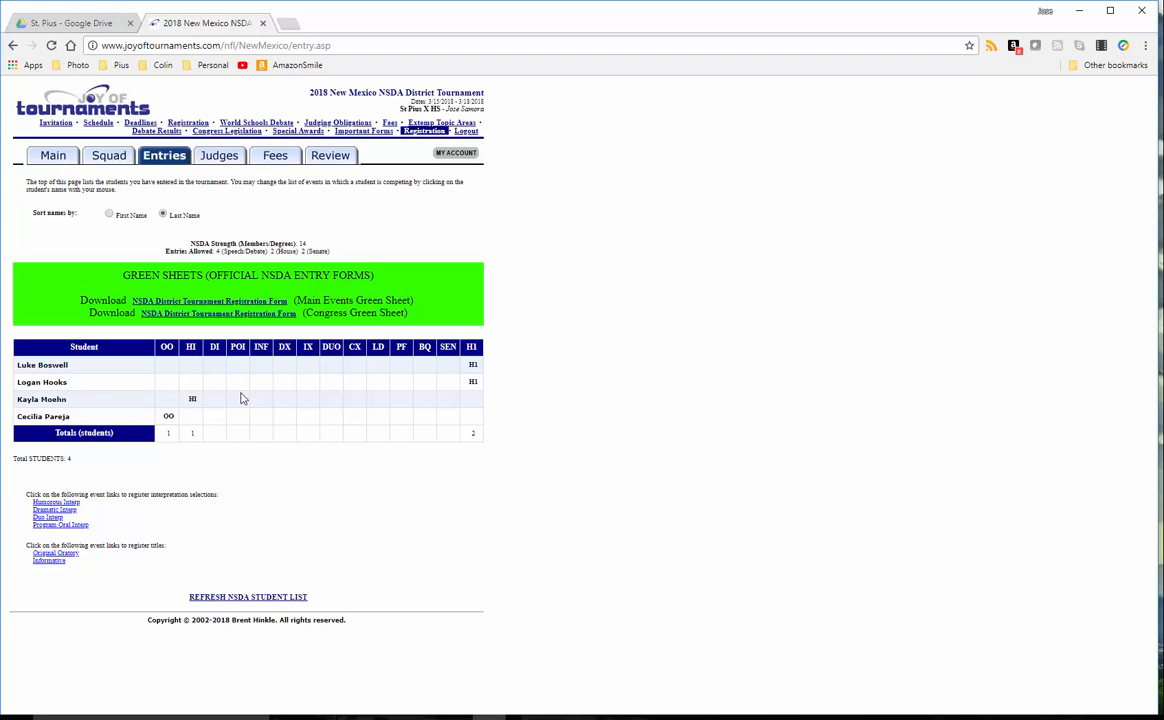
Save Cookin' With Gus, with its autofilled author, as the Humorous Interp selection.
click(66, 504)
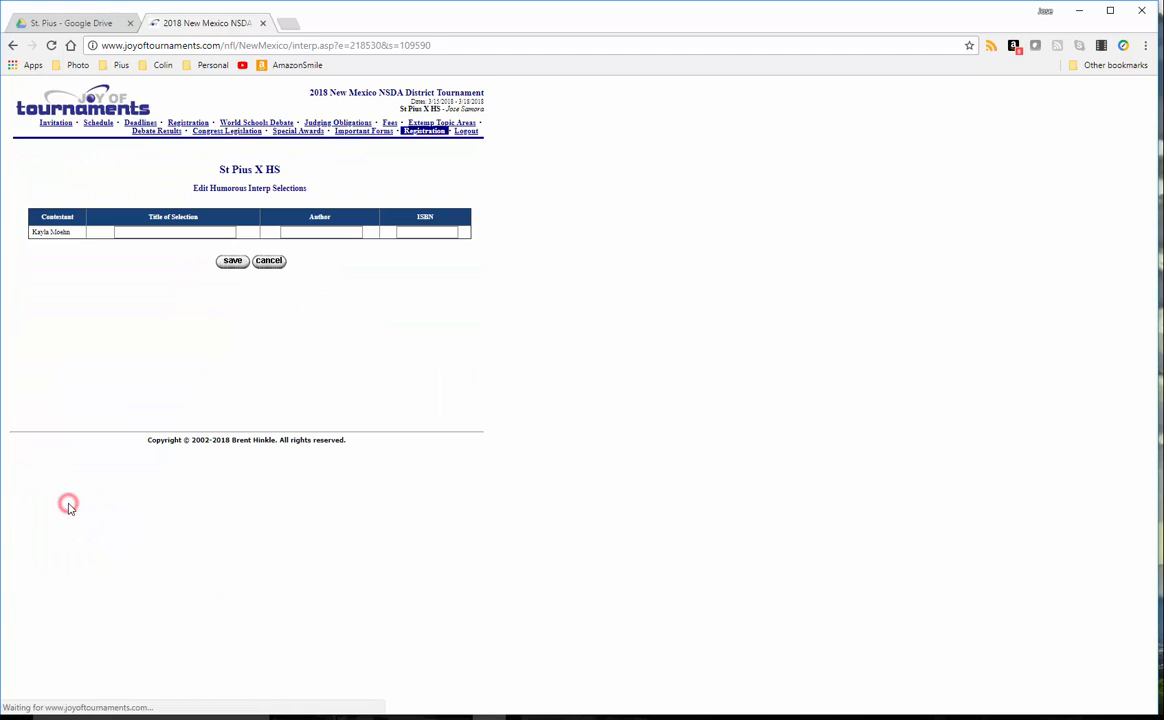
click(156, 233)
text(Cookin' With Gus)
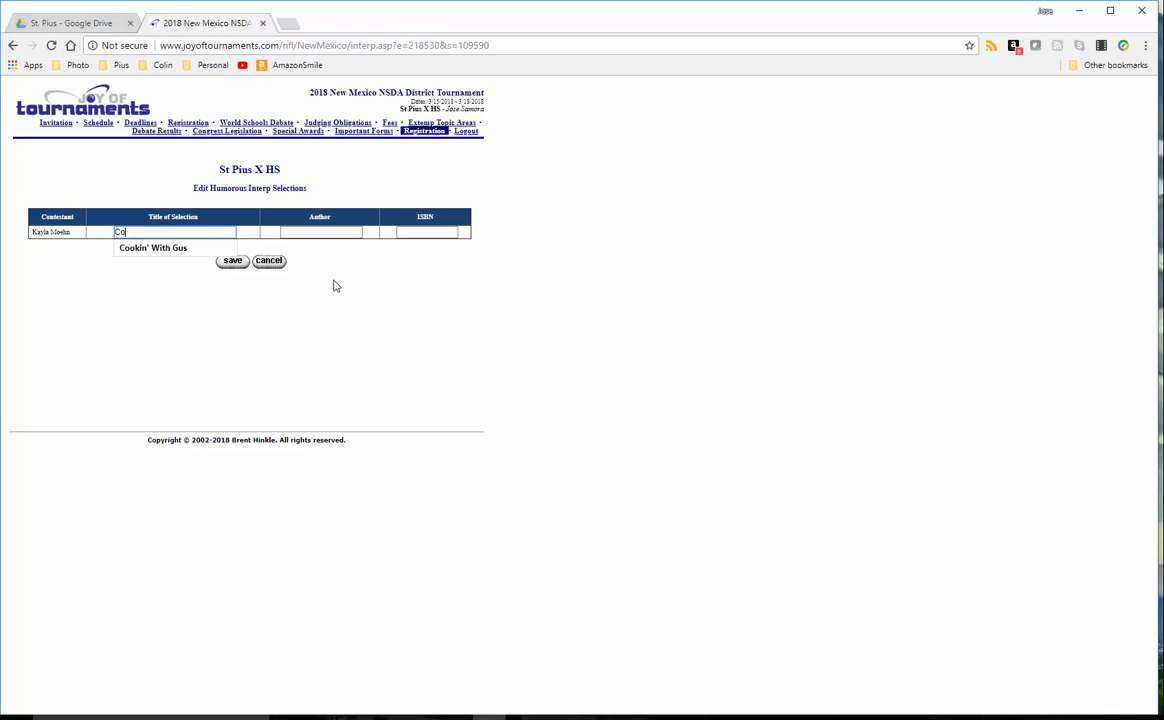
click(188, 248)
click(313, 231)
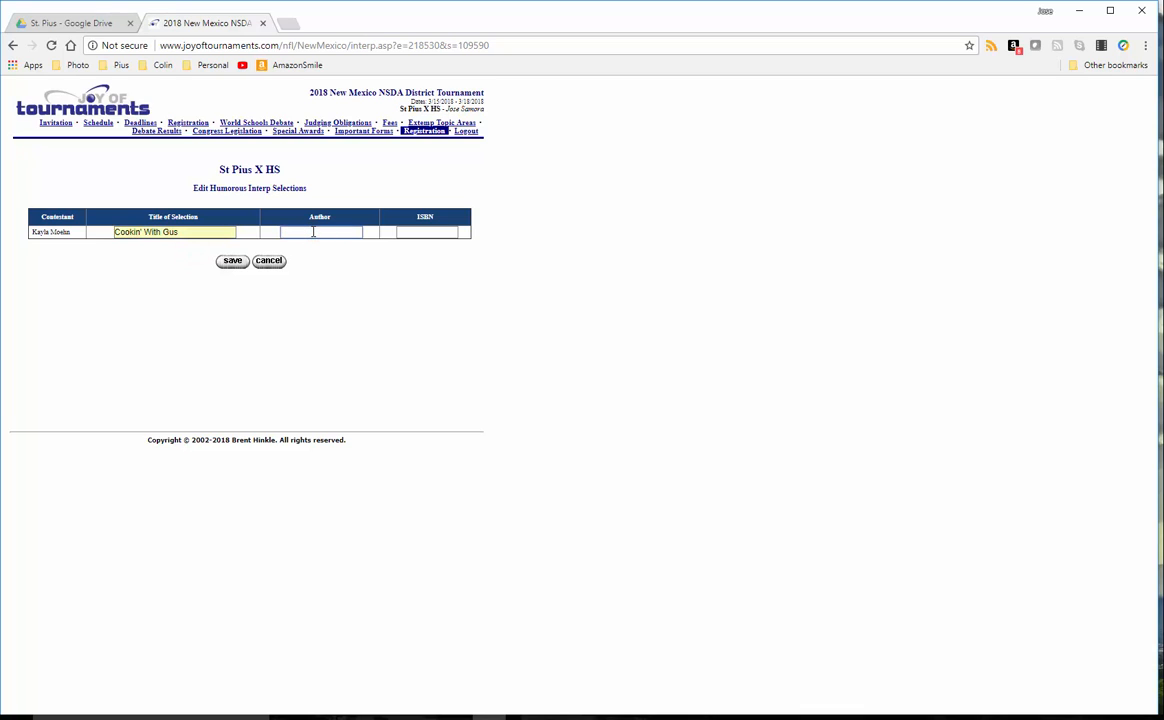
text(Jim Brochu)
click(308, 247)
key(Tab)
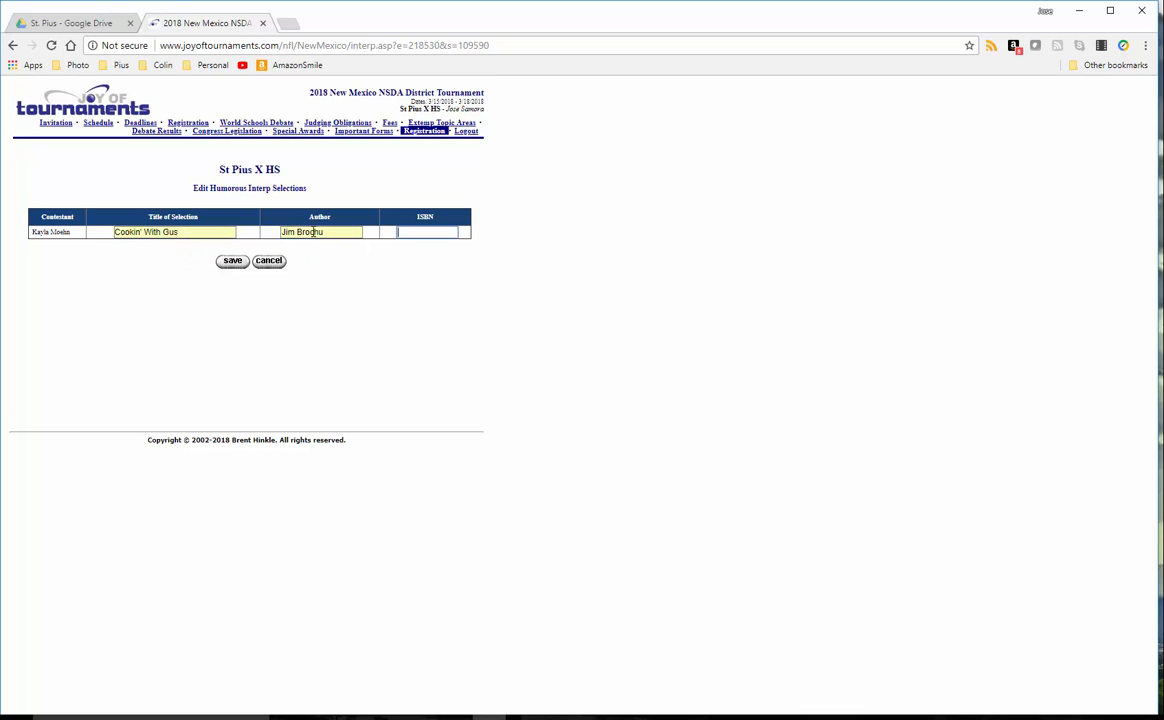
click(232, 264)
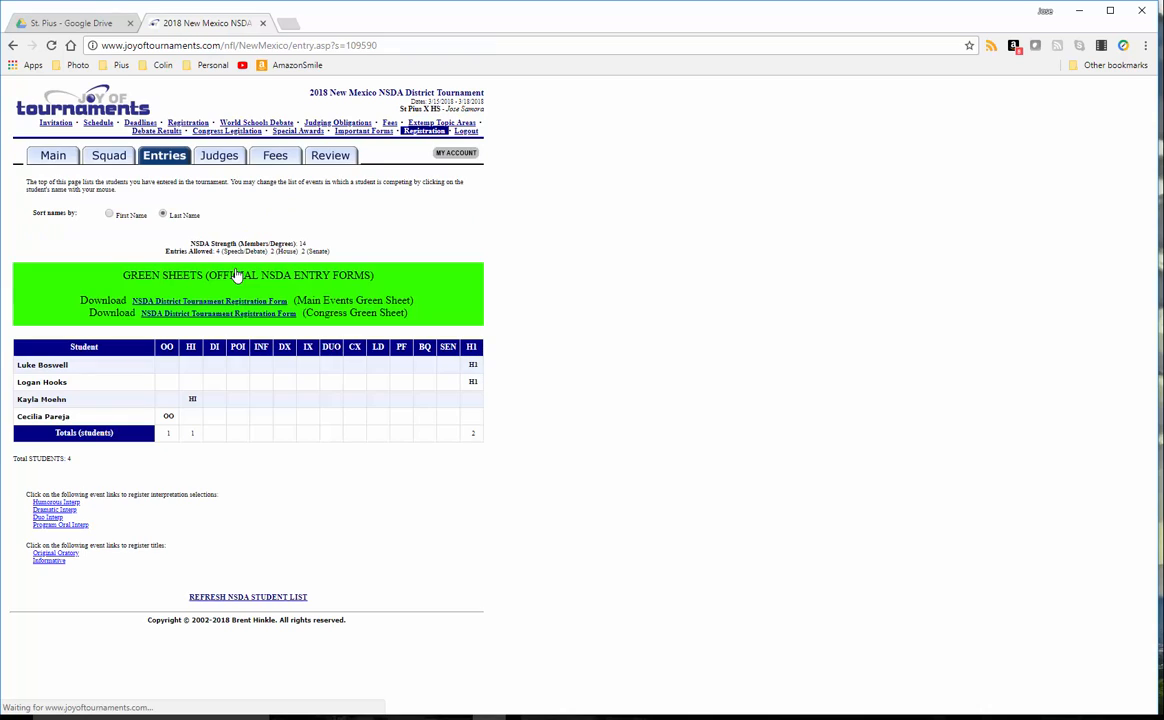
Fill the Original Oratory title with 'Is America as Dumb as They Say'.
click(75, 553)
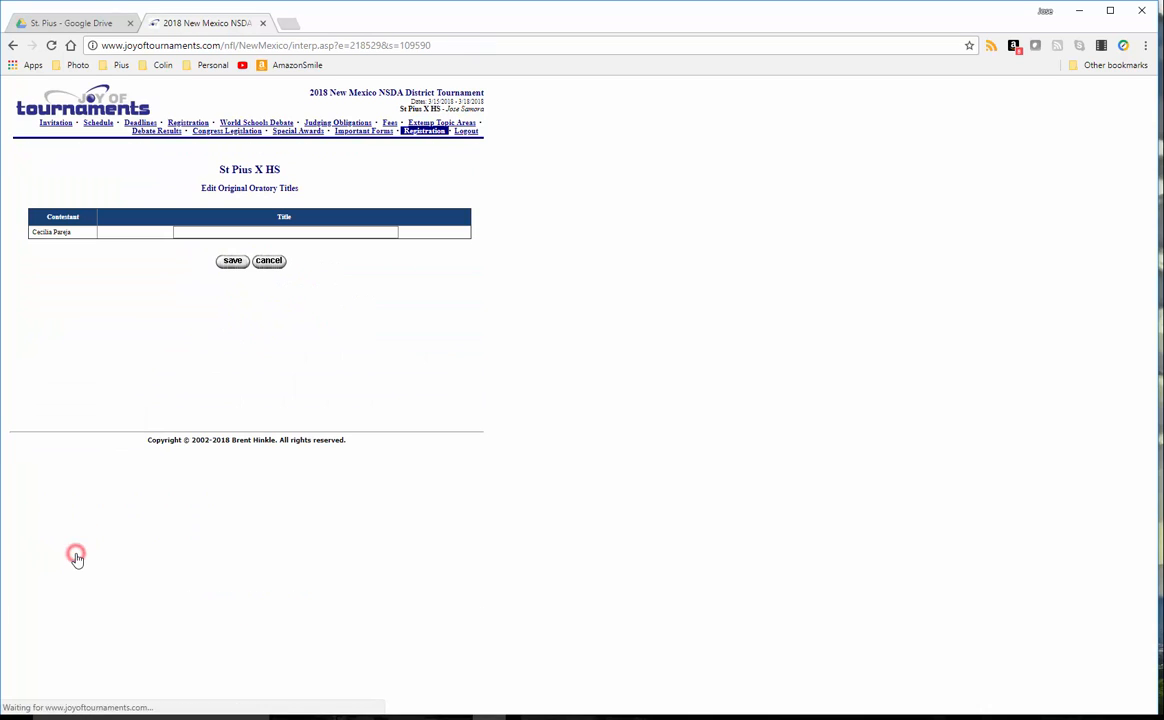
click(202, 232)
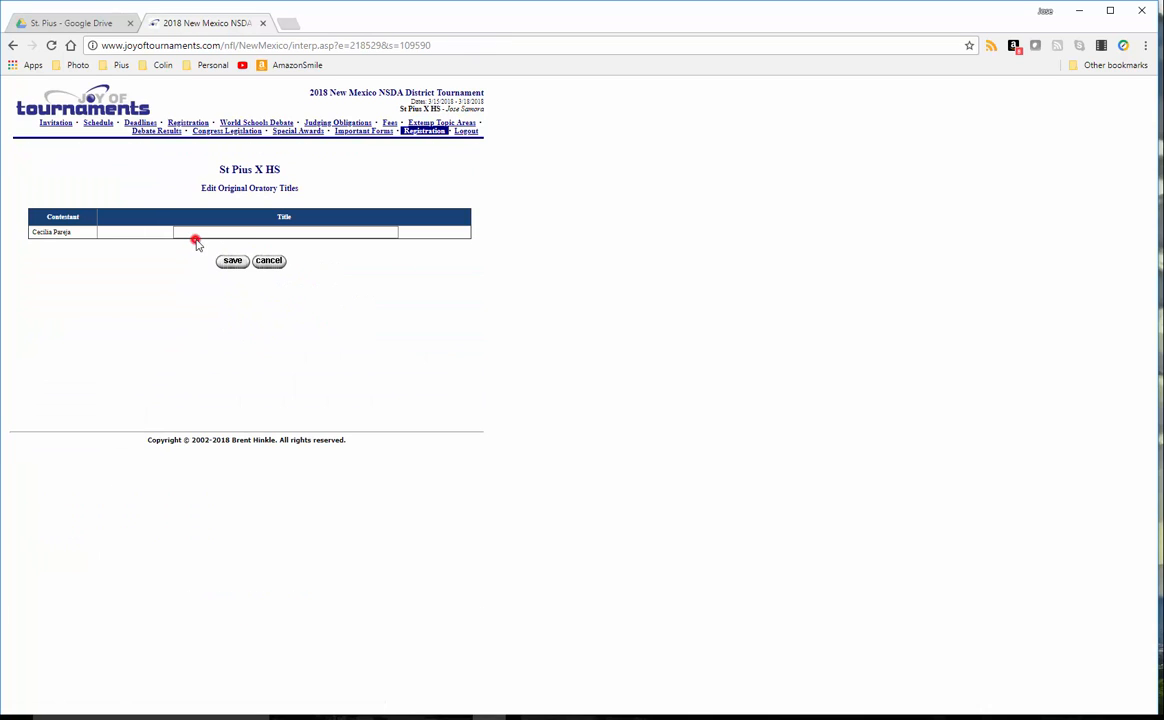
text(I)
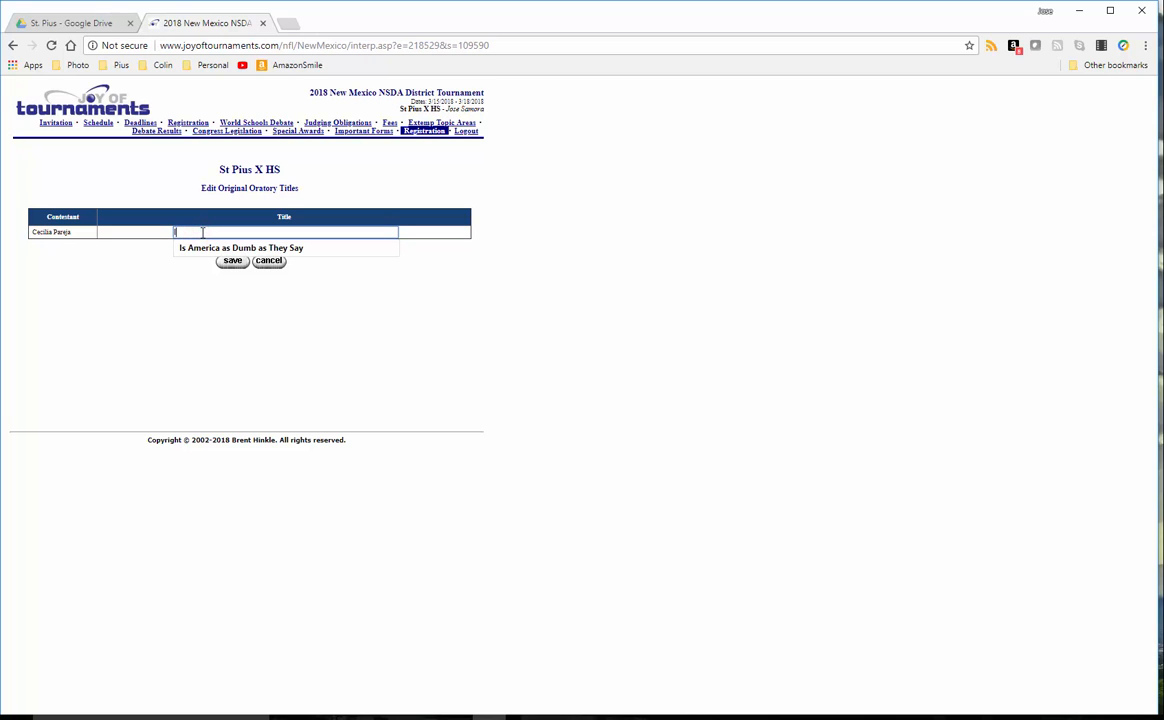
text(s America)
key(Down)
key(Return)
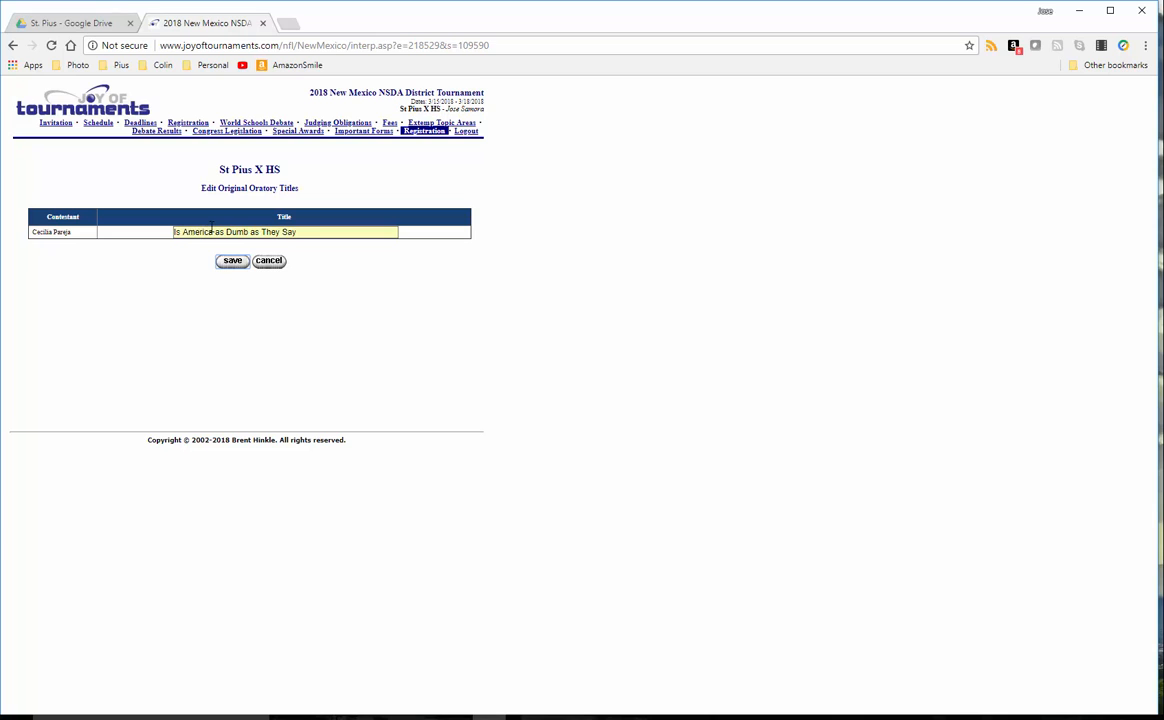
Save the 'Is America as Dumb as They Say' oratory title and go back to the Entries page.
click(230, 261)
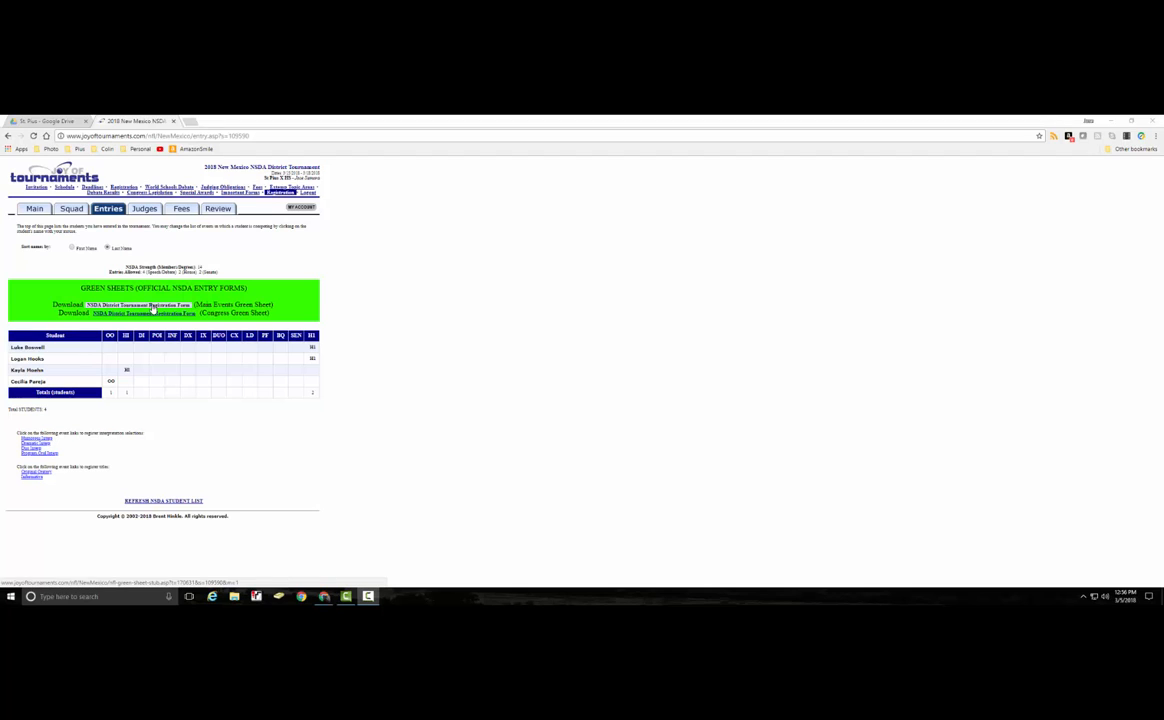
click(151, 304)
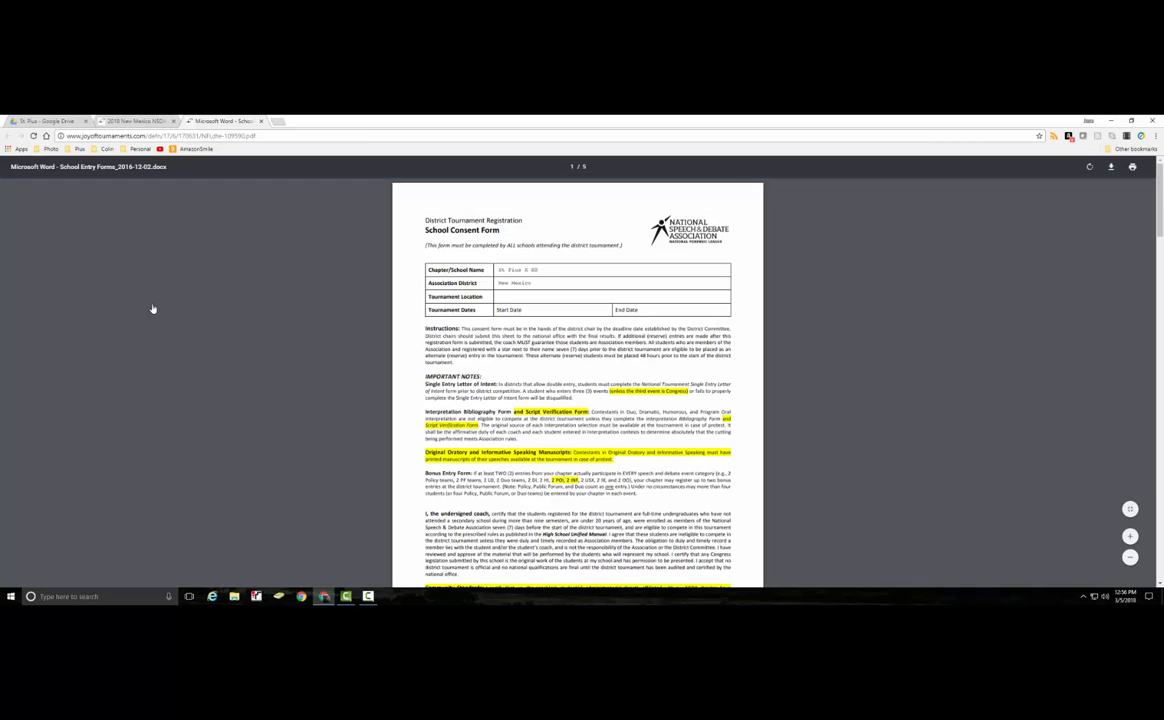
scroll(349, 324, down, 13)
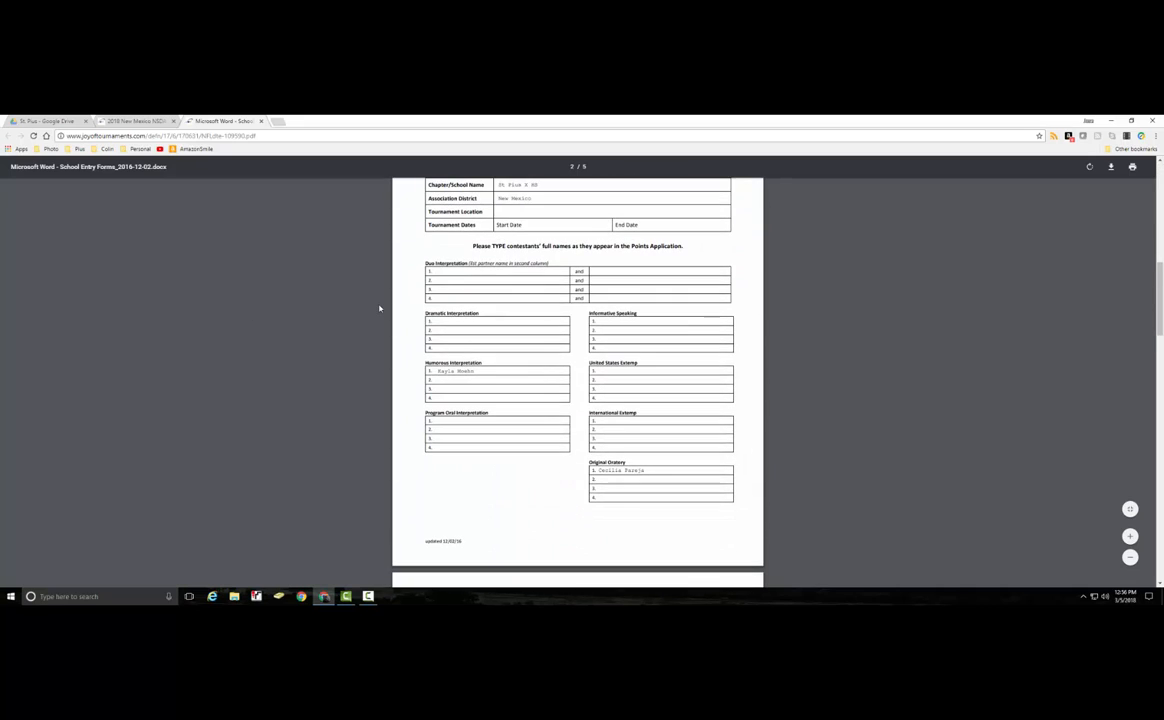
scroll(381, 307, up, 3)
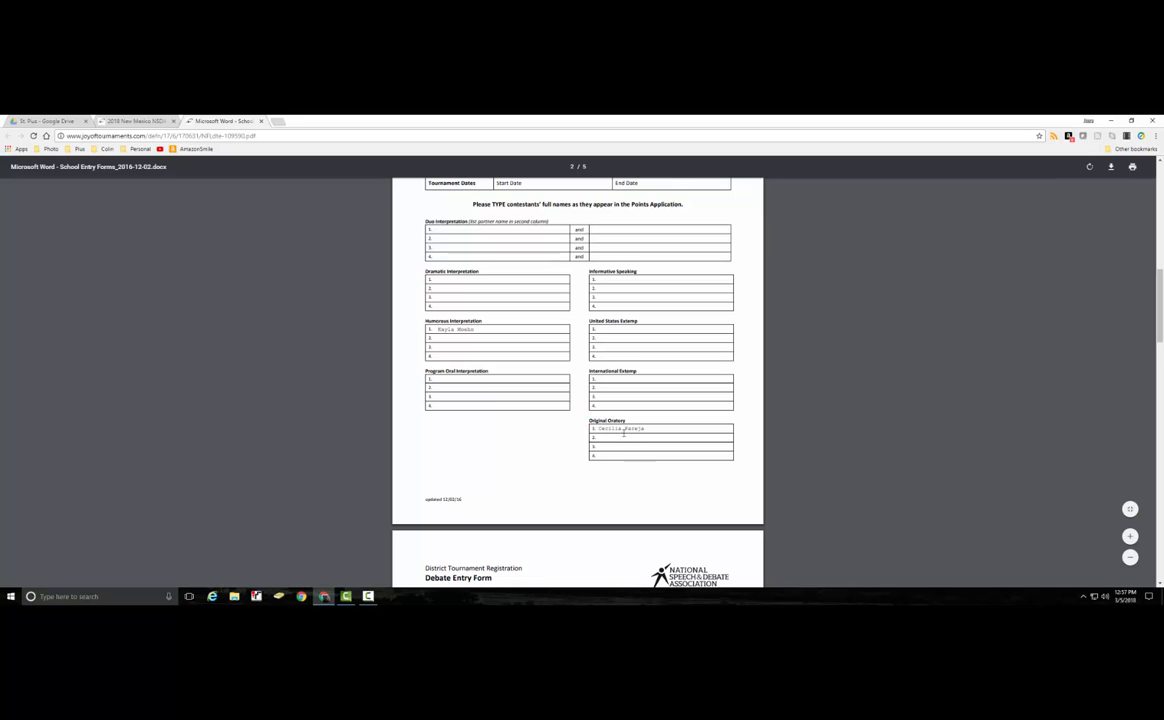
scroll(563, 436, down, 4)
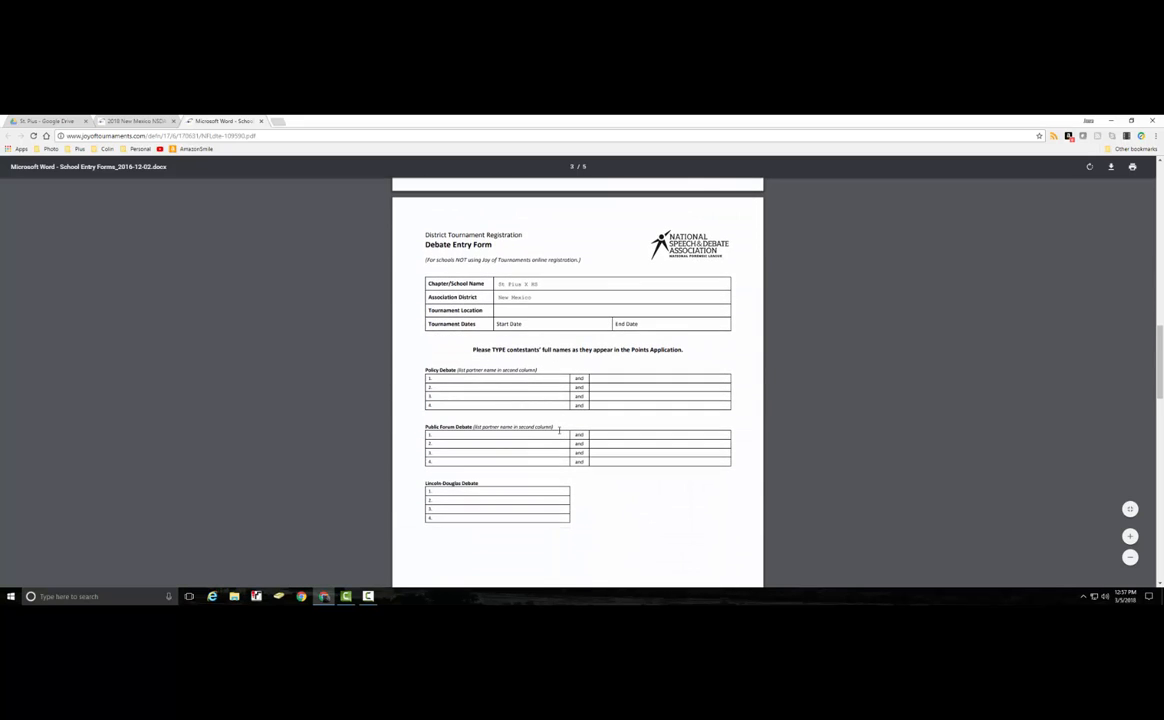
scroll(559, 430, down, 6)
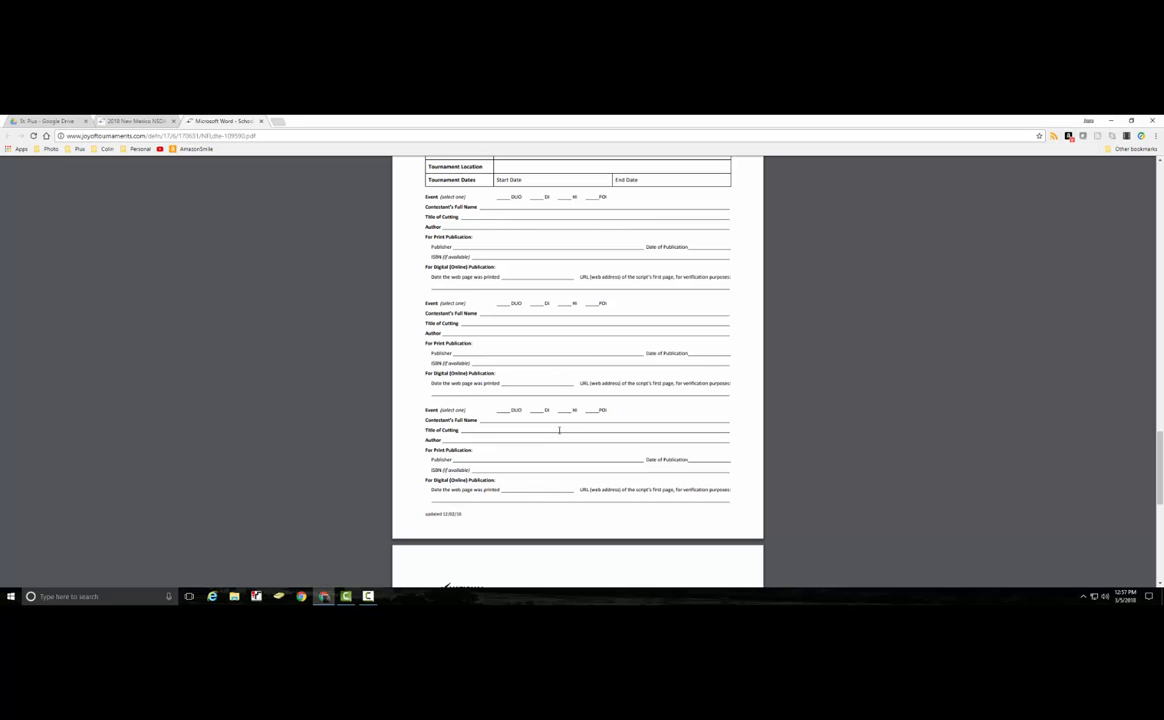
scroll(559, 430, down, 5)
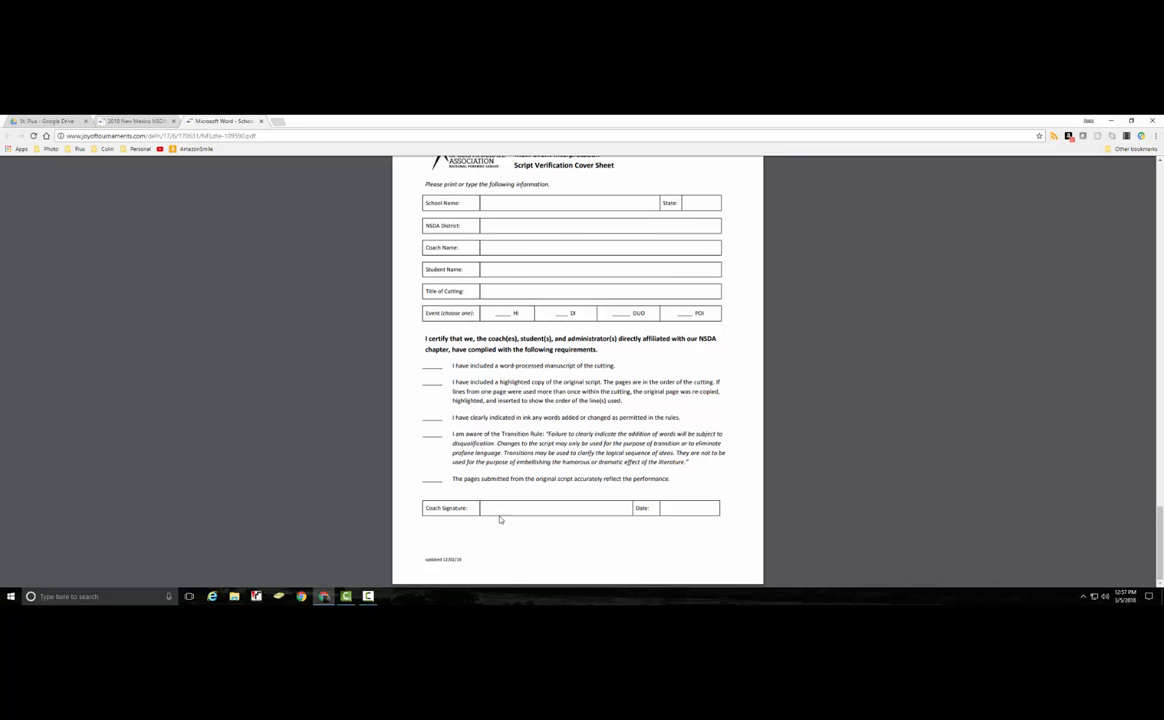
scroll(622, 507, up, 10)
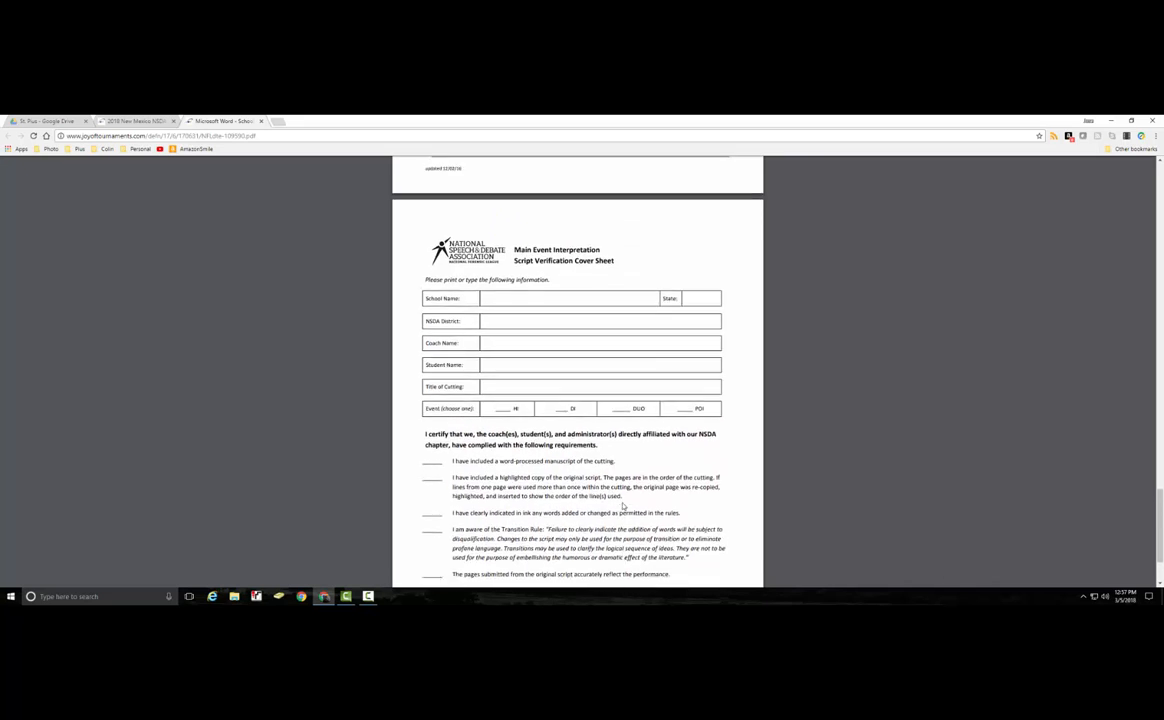
scroll(622, 507, down, 1)
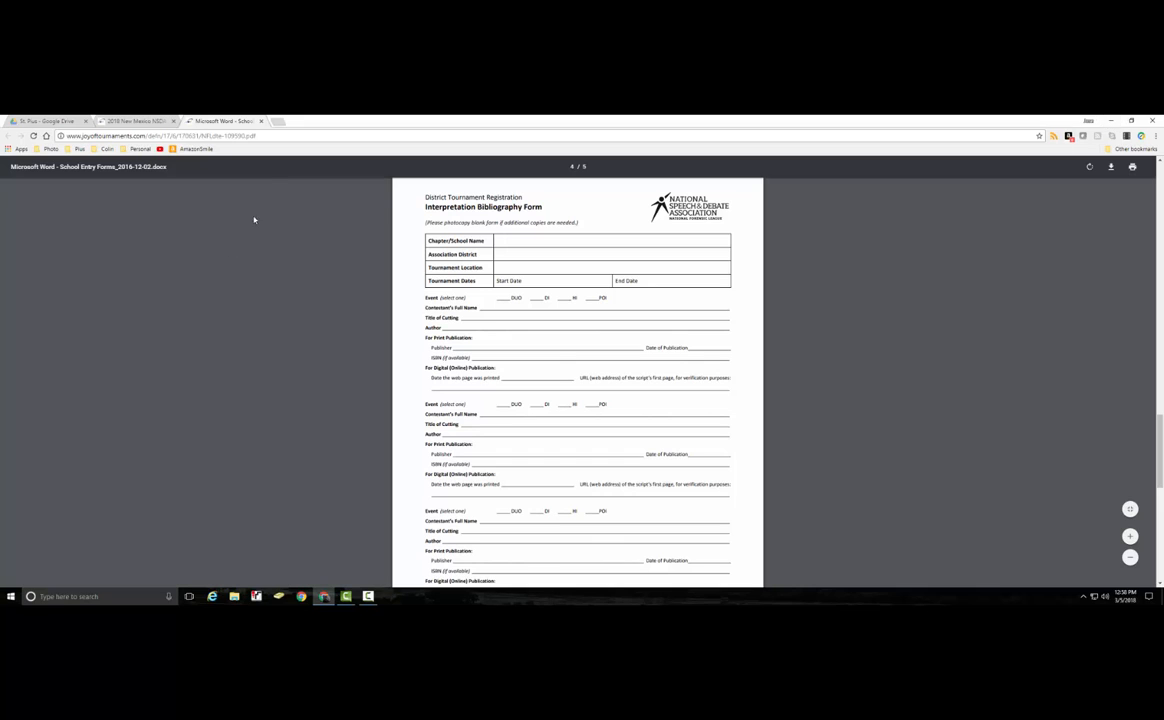
click(261, 121)
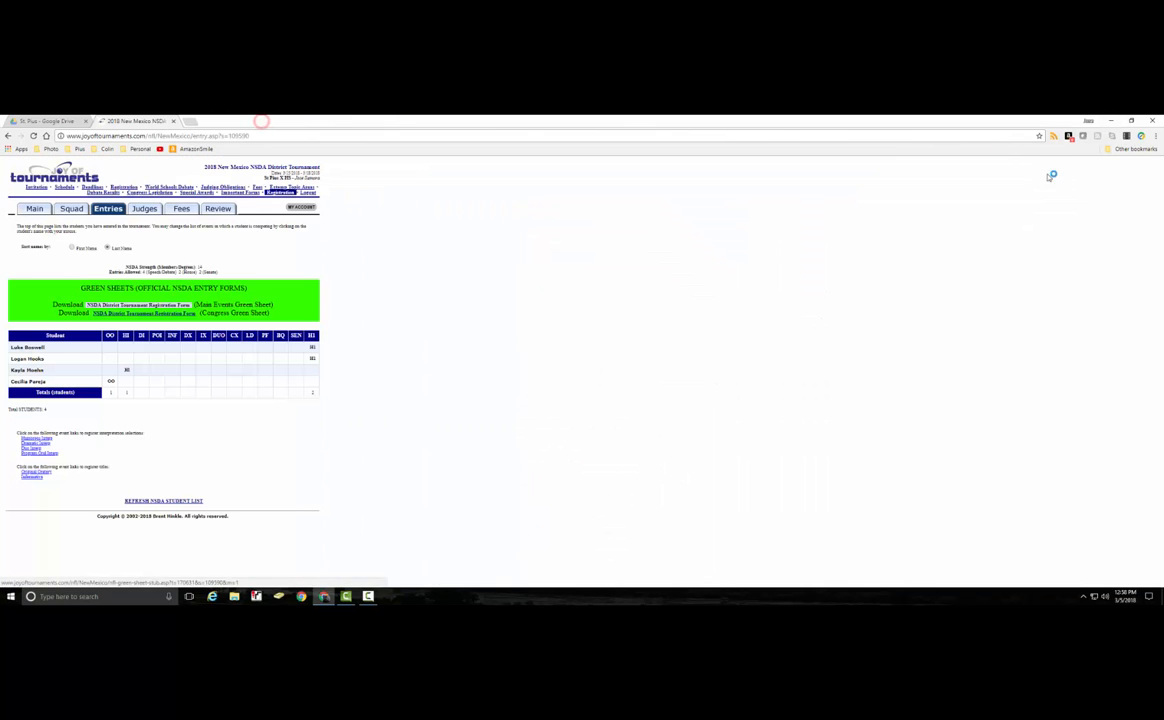
Open the main events green sheet PDF and scroll to the page-4 Interpretation Bibliography Form.
click(1109, 121)
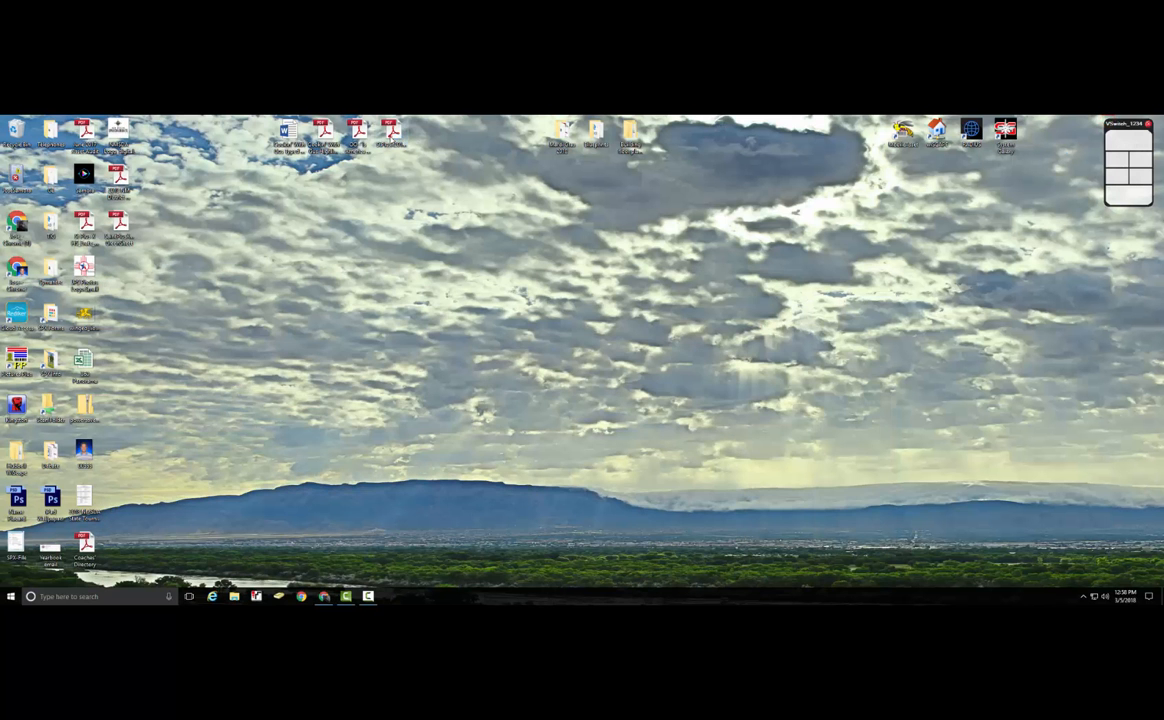
double_click(355, 130)
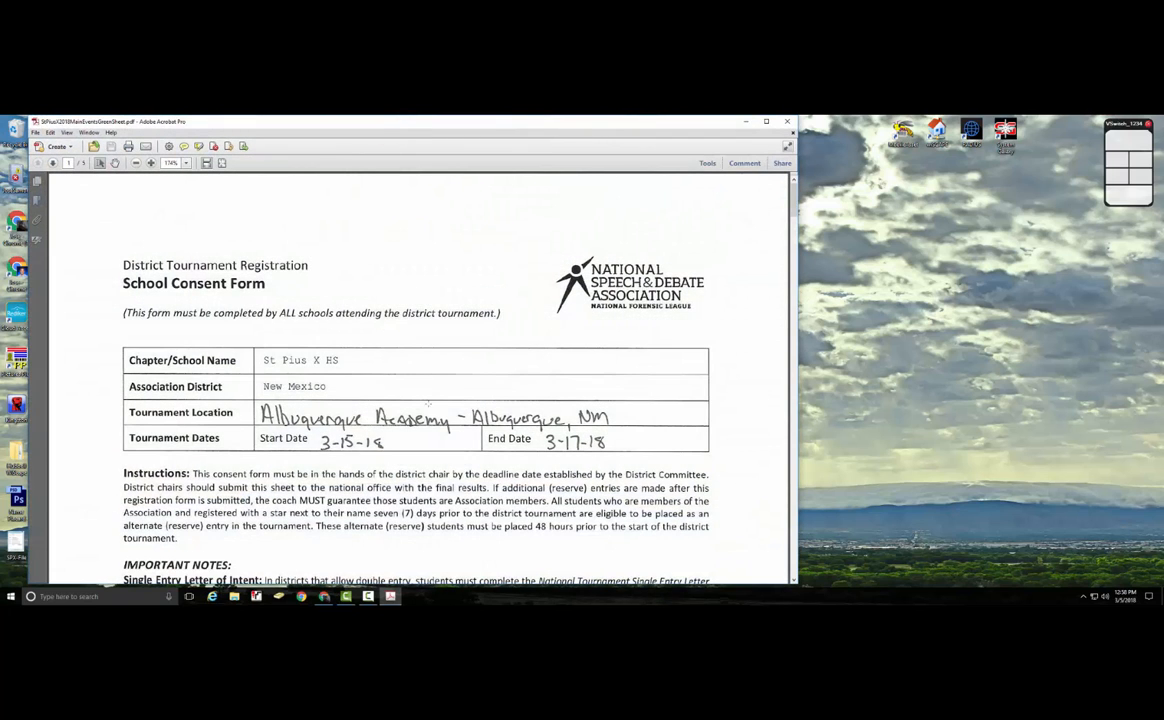
scroll(525, 445, down, 10)
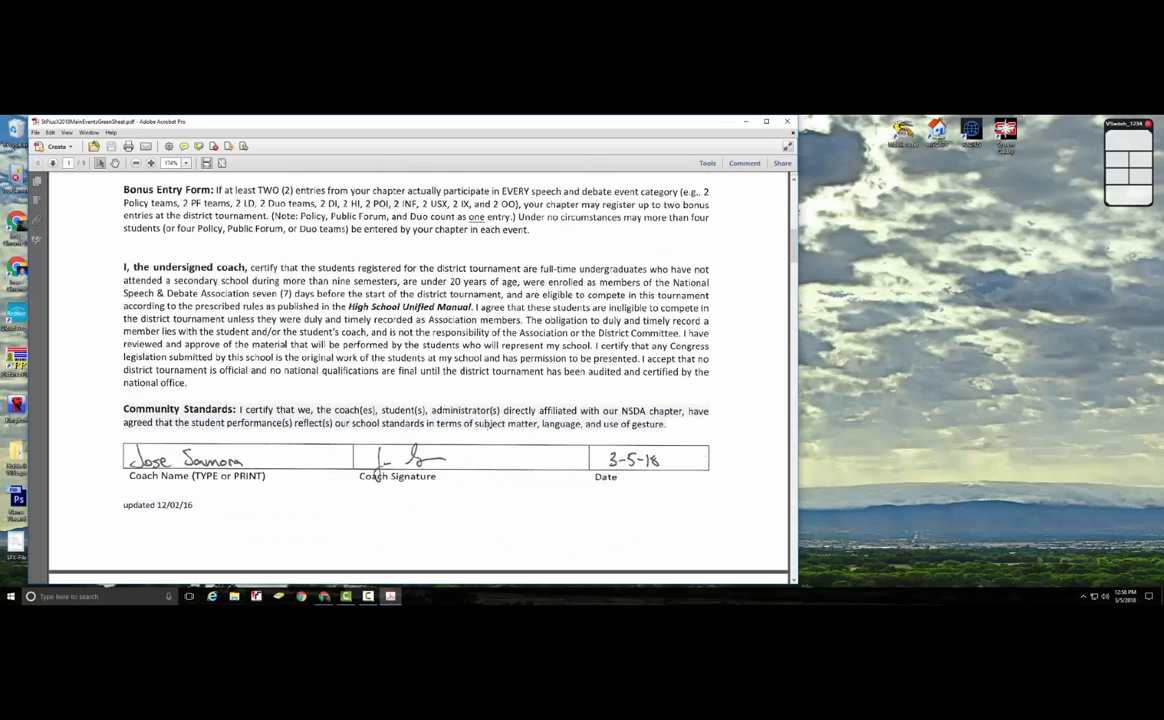
scroll(548, 444, down, 5)
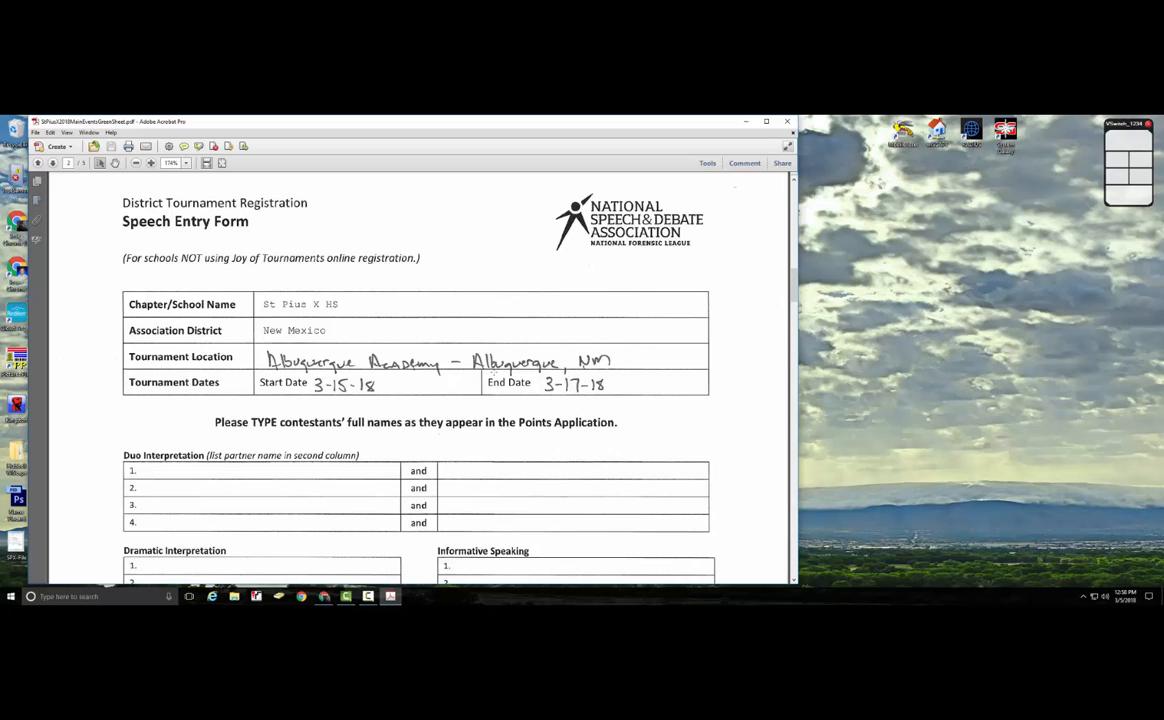
scroll(541, 384, down, 5)
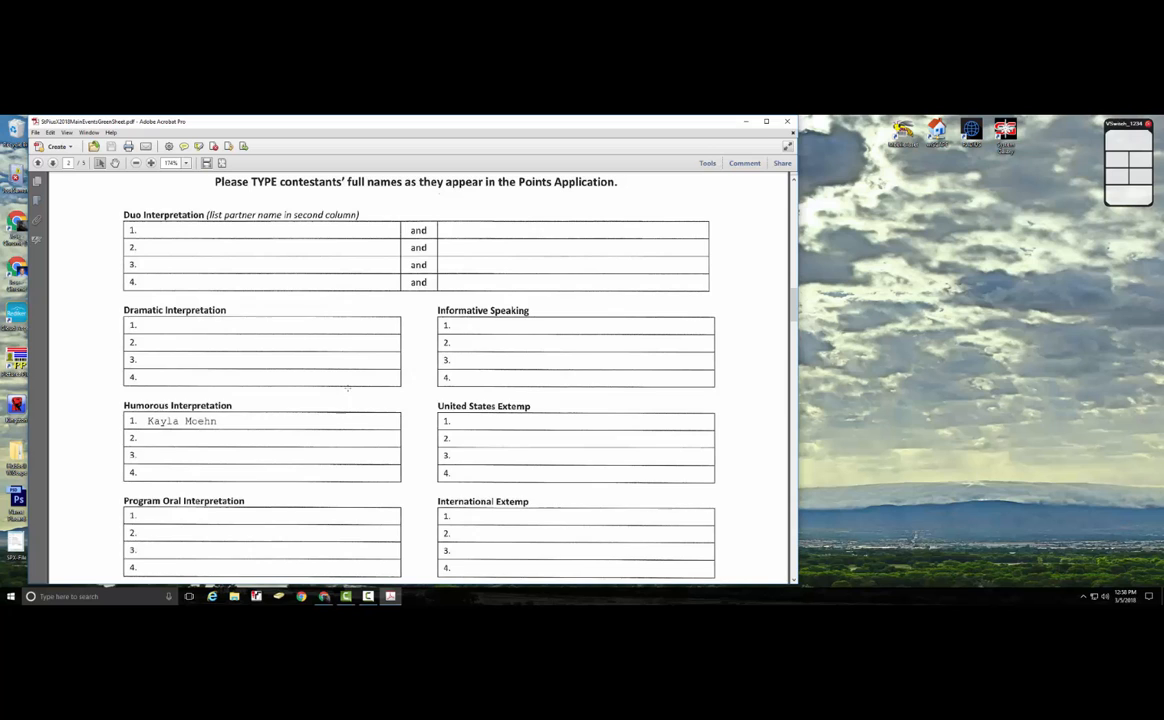
scroll(536, 386, down, 5)
scroll(503, 404, down, 7)
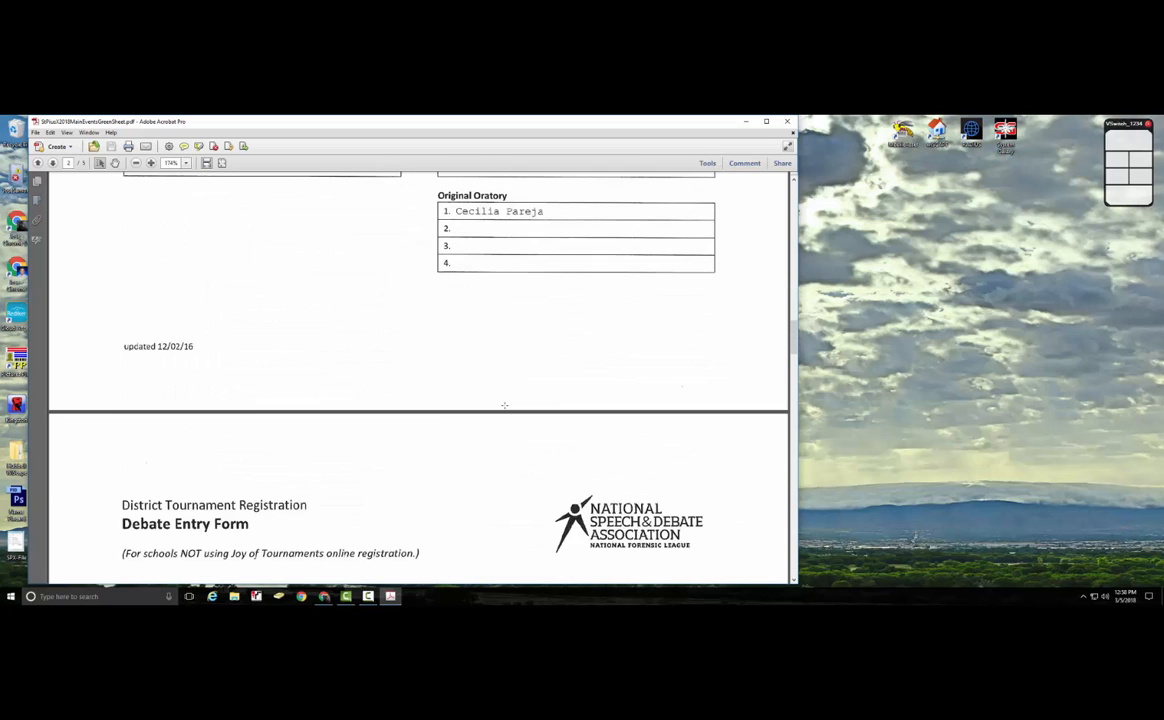
scroll(504, 404, down, 2)
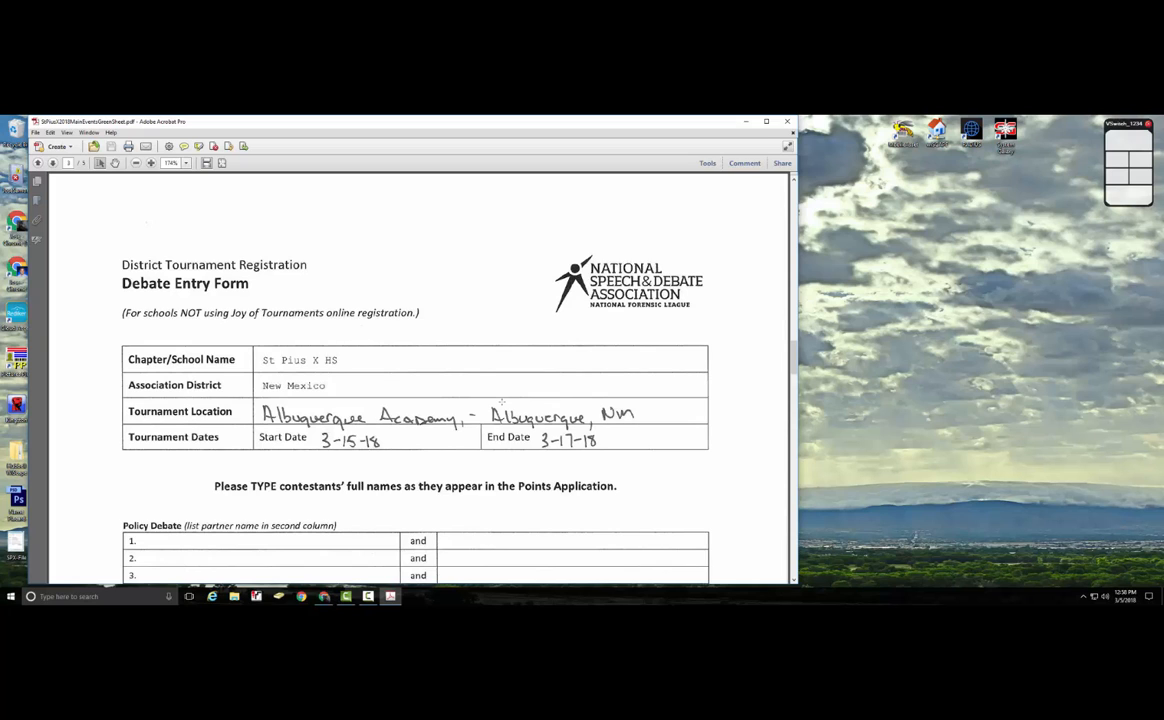
scroll(481, 408, down, 5)
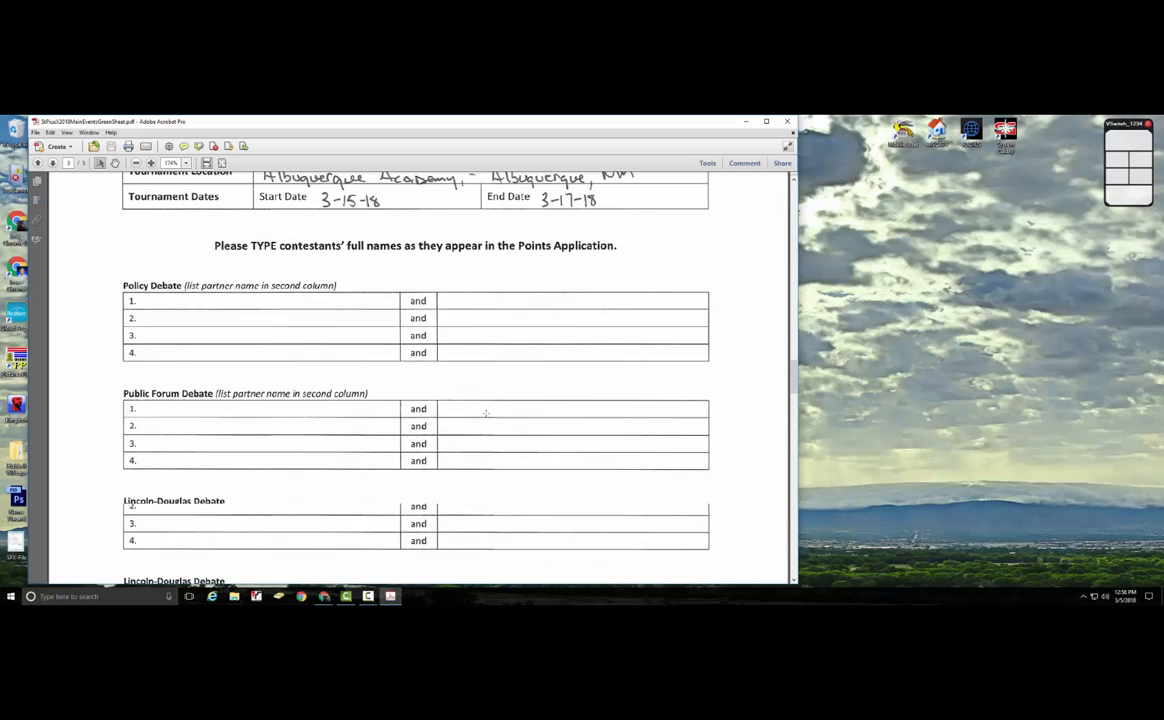
scroll(486, 413, down, 4)
scroll(486, 413, down, 9)
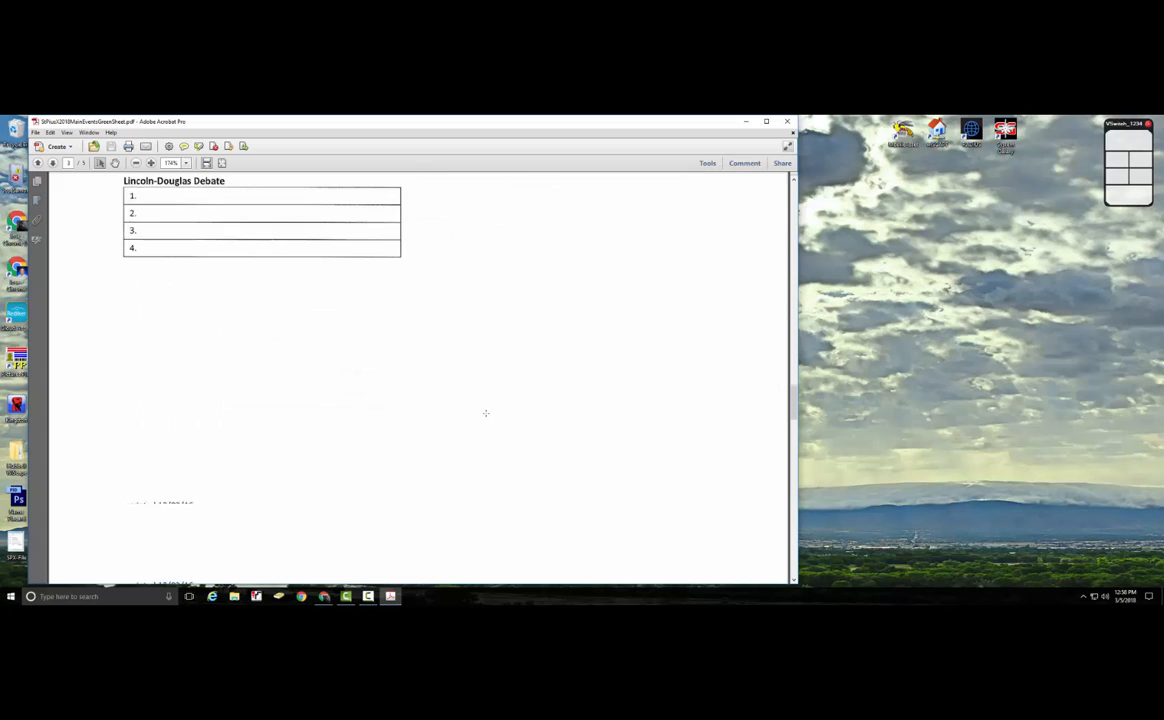
scroll(486, 413, down, 4)
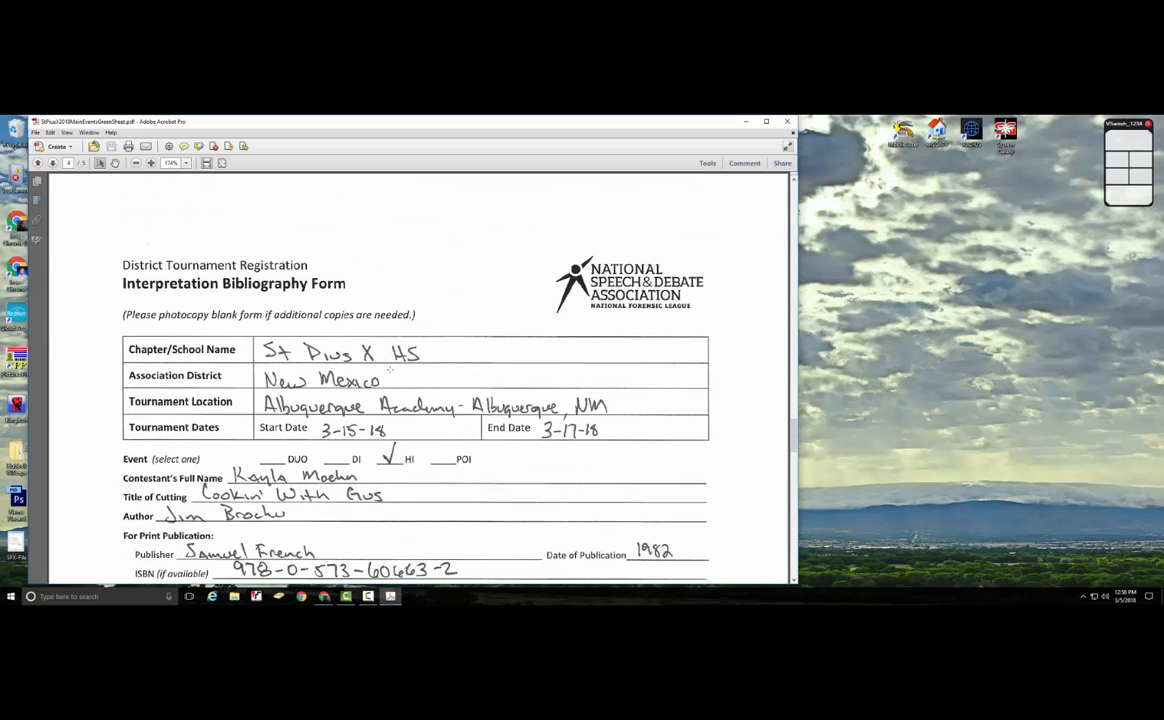
Scroll past the Cookin' With Gus bibliography entry to the page-5 Script Verification Cover Sheet.
scroll(391, 370, down, 2)
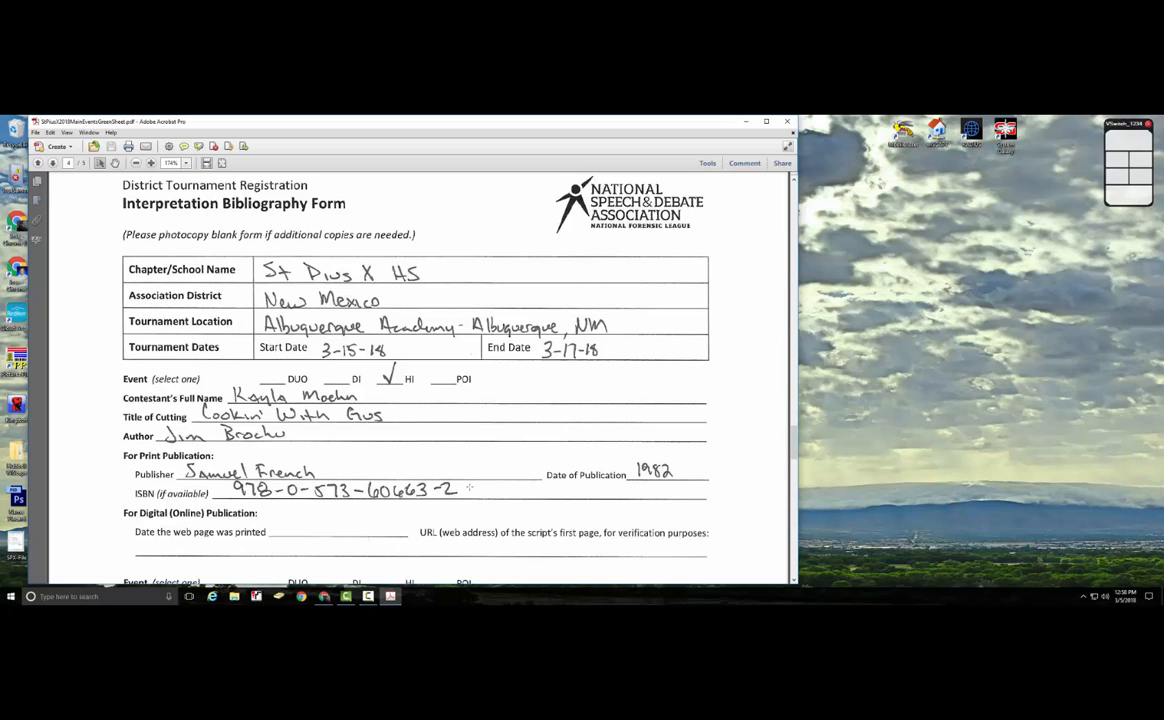
scroll(469, 488, down, 2)
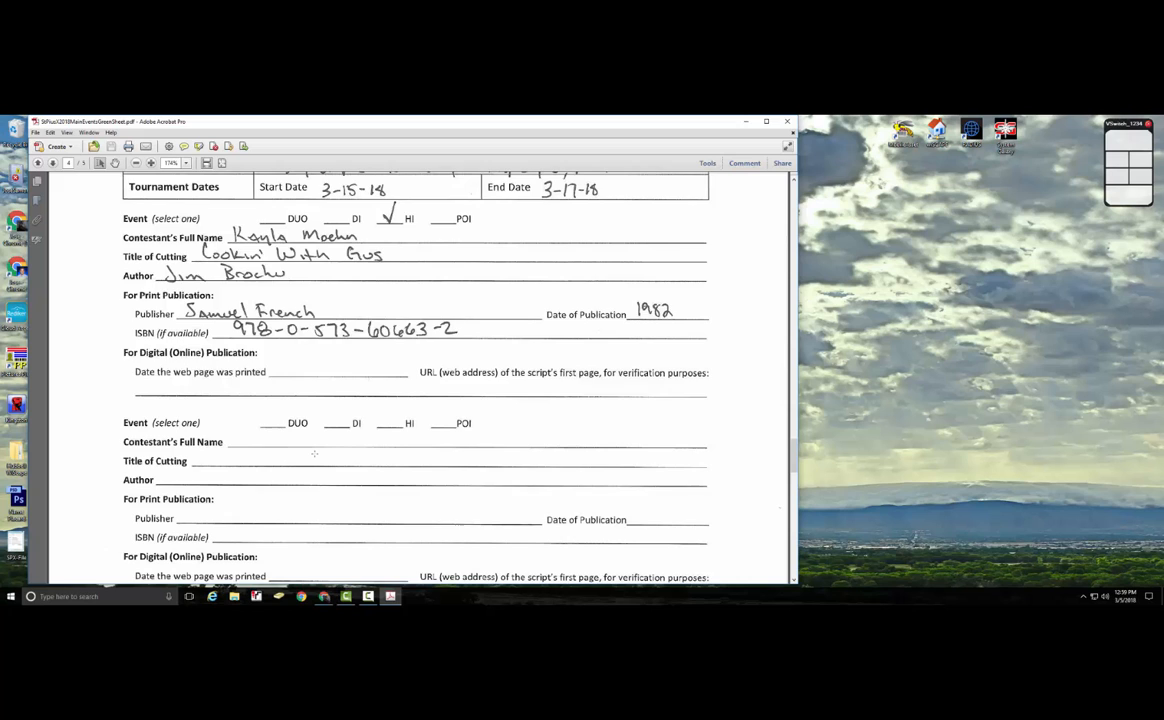
scroll(314, 453, down, 3)
scroll(317, 438, down, 8)
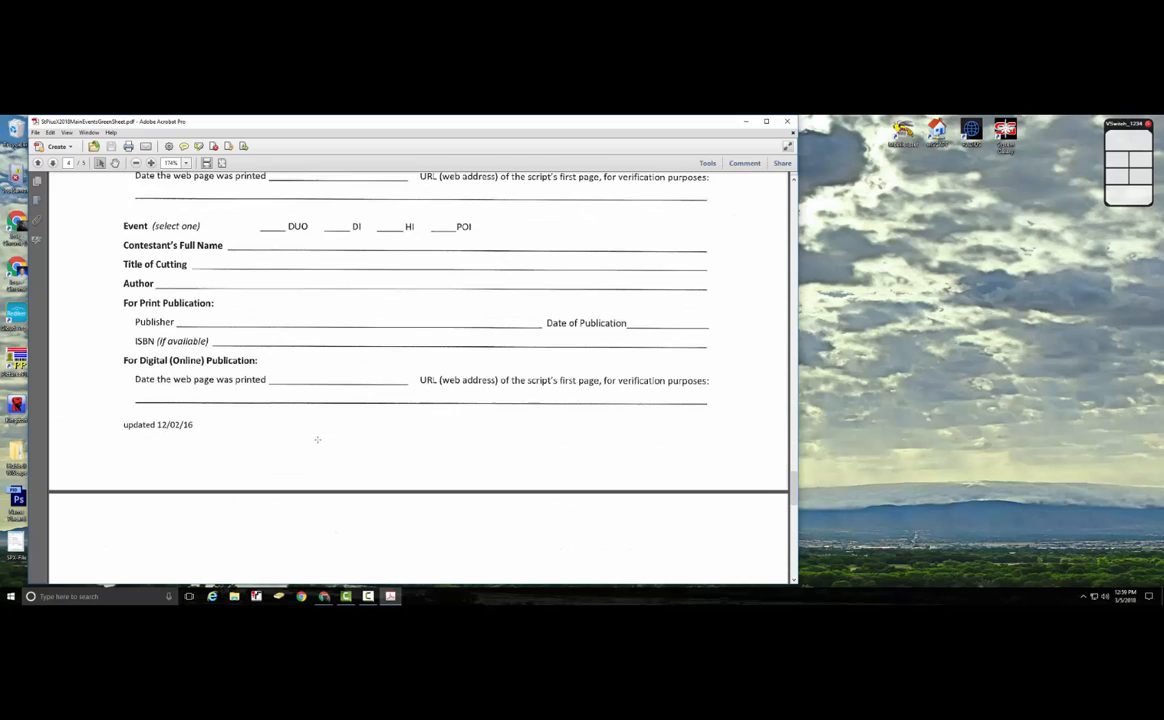
scroll(317, 440, down, 5)
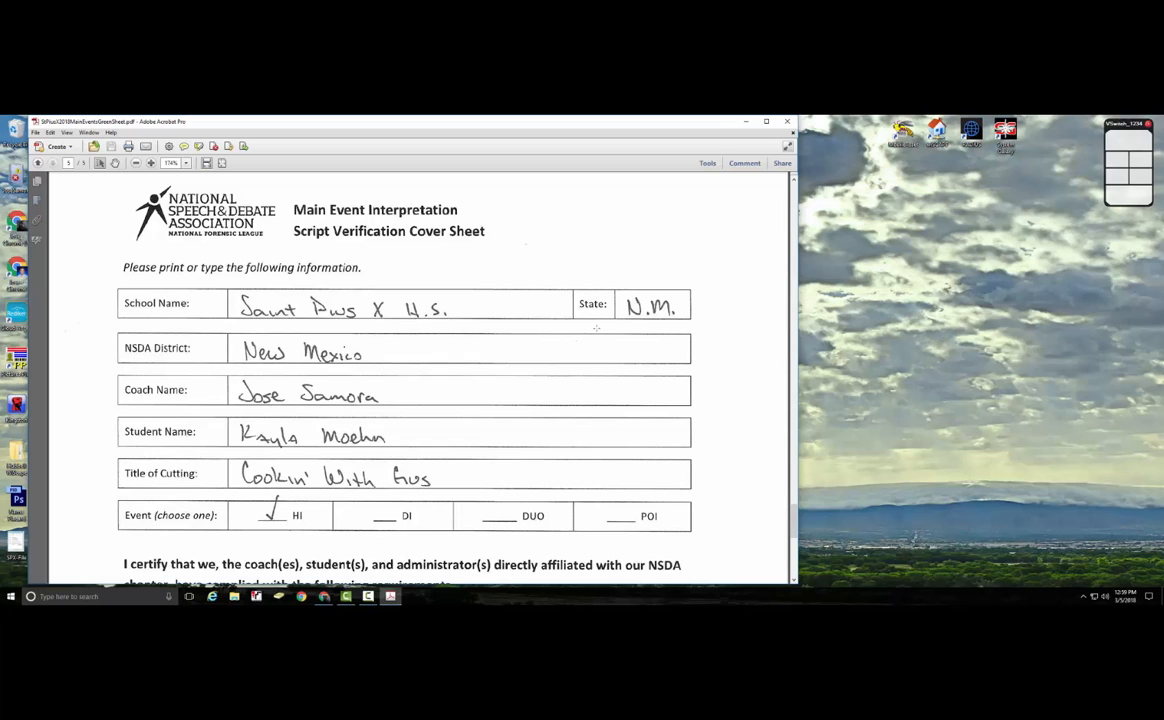
Scroll page 5 down to the Coach Signature row to confirm the cover sheet is signed.
scroll(337, 380, down, 2)
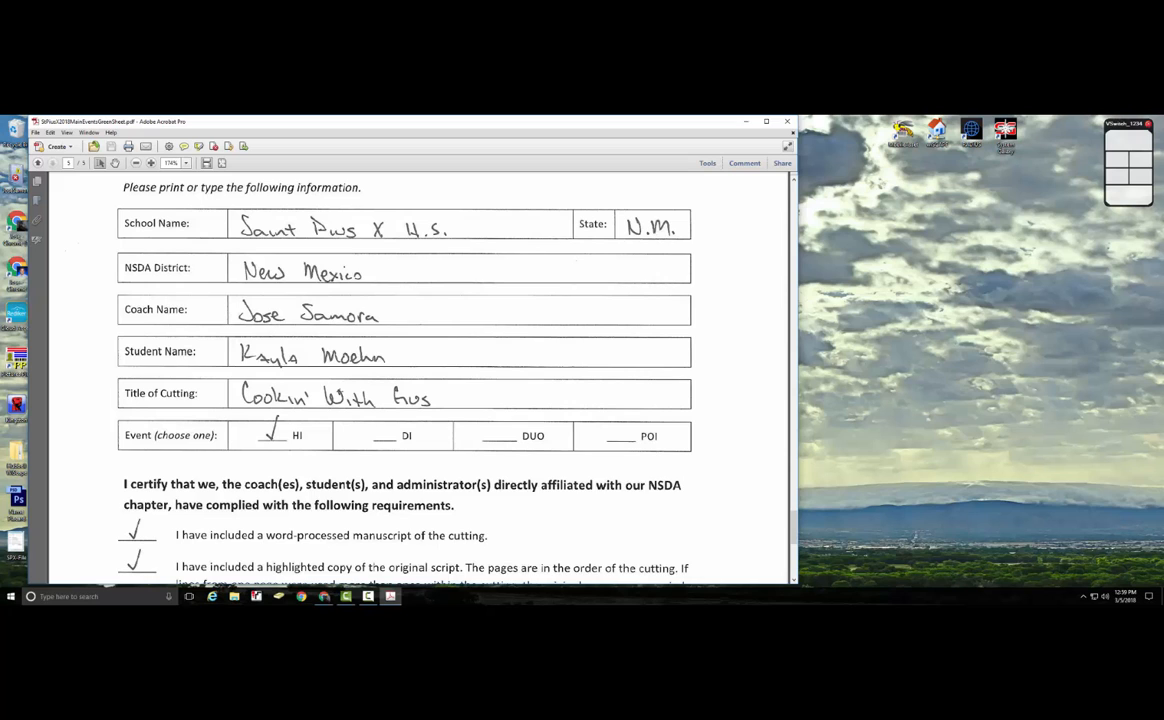
scroll(288, 422, down, 4)
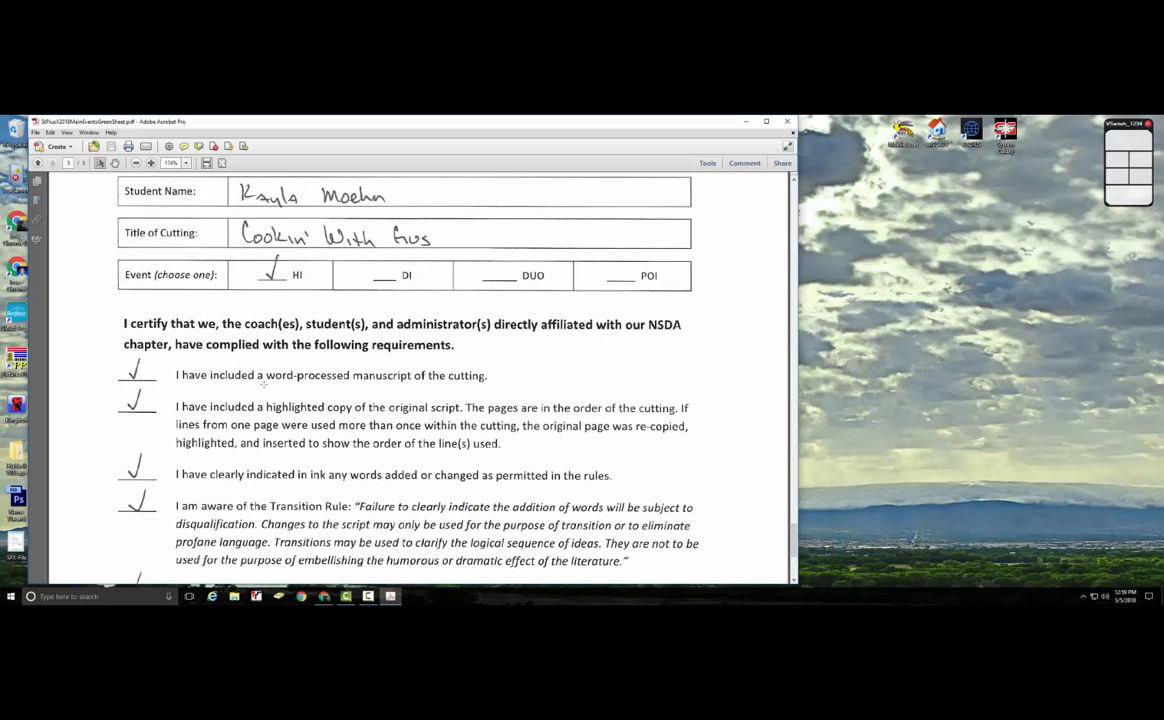
scroll(263, 384, down, 2)
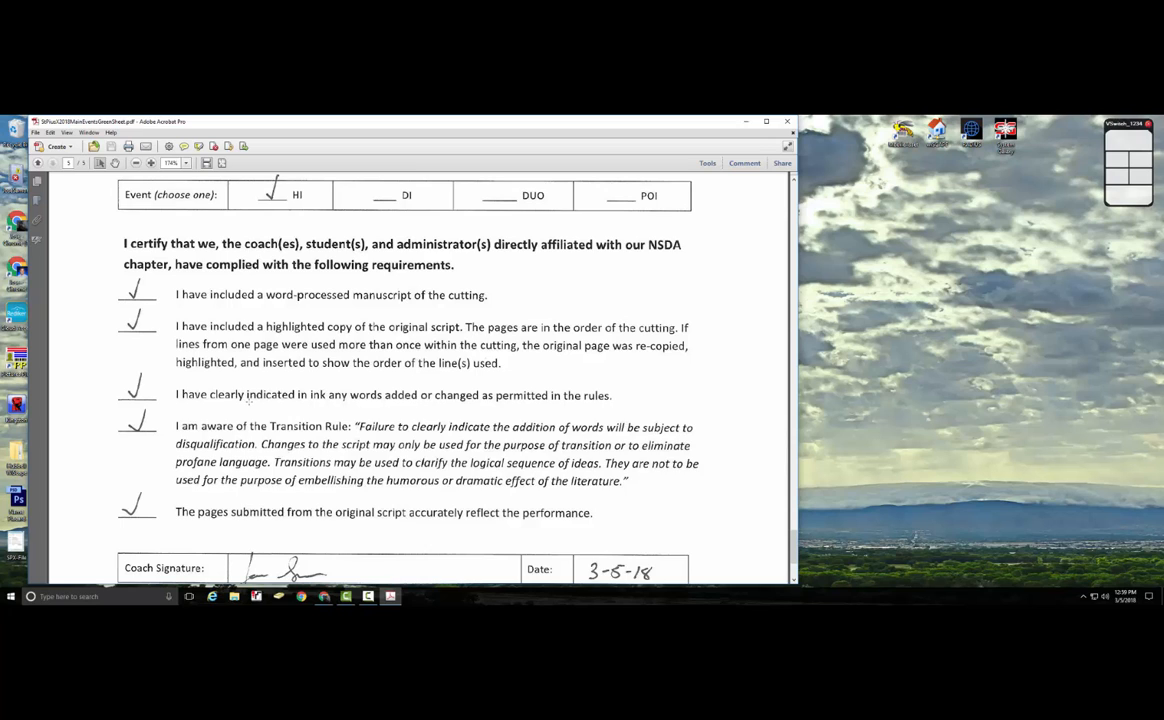
scroll(247, 398, down, 2)
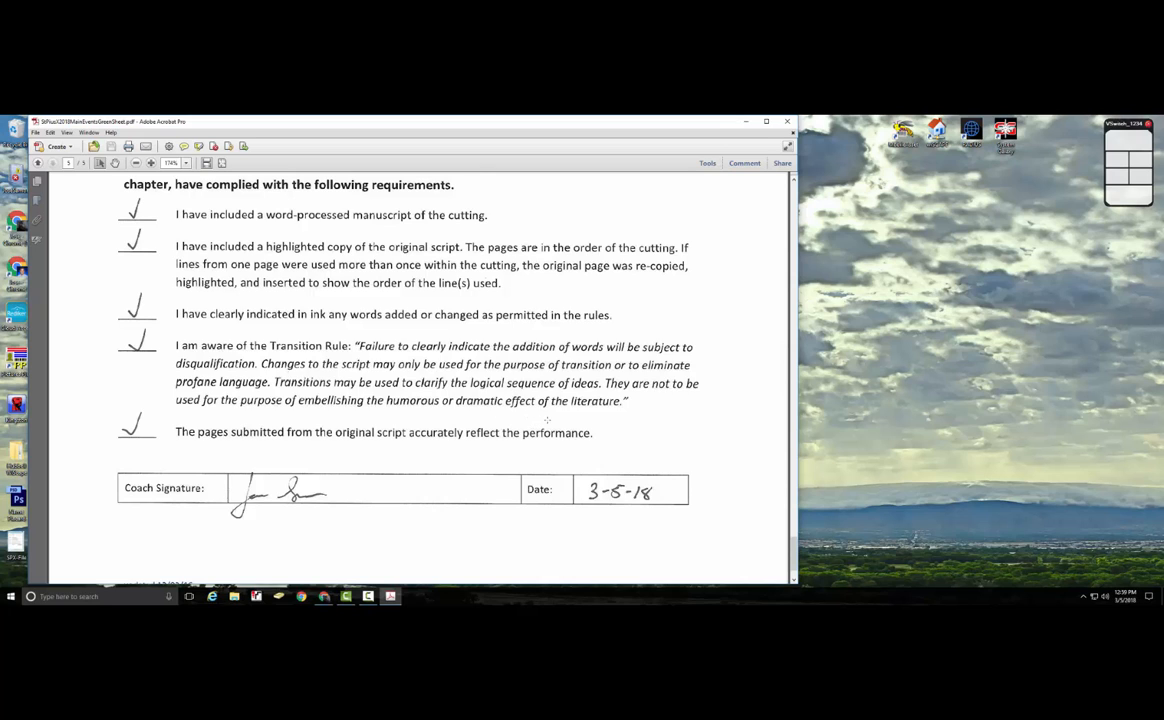
scroll(547, 420, down, 2)
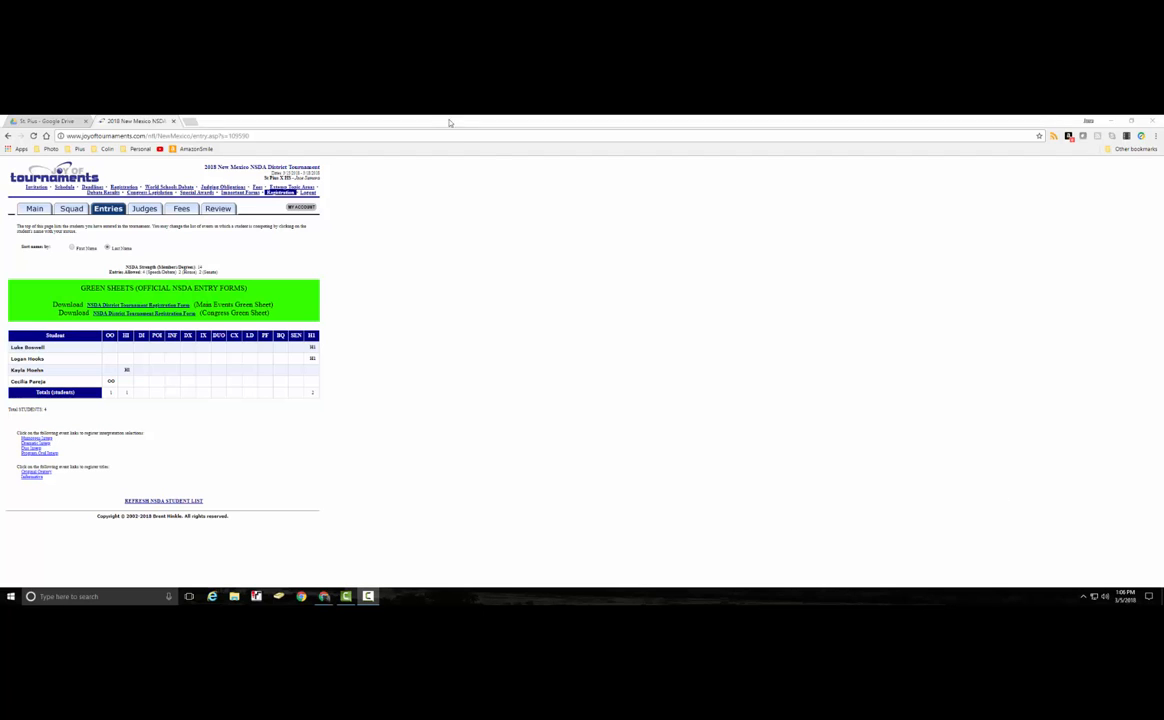
Open the St. Pius OO/Info Scripts Drive folder and snap Chrome to the right half.
click(63, 124)
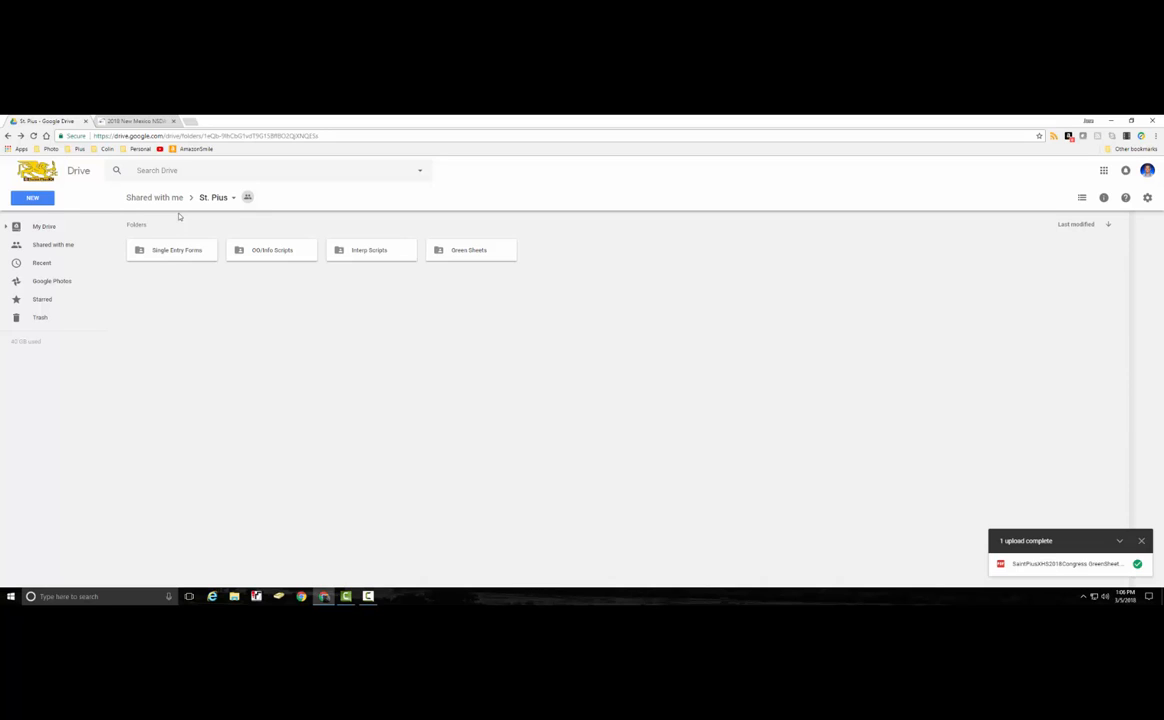
double_click(276, 254)
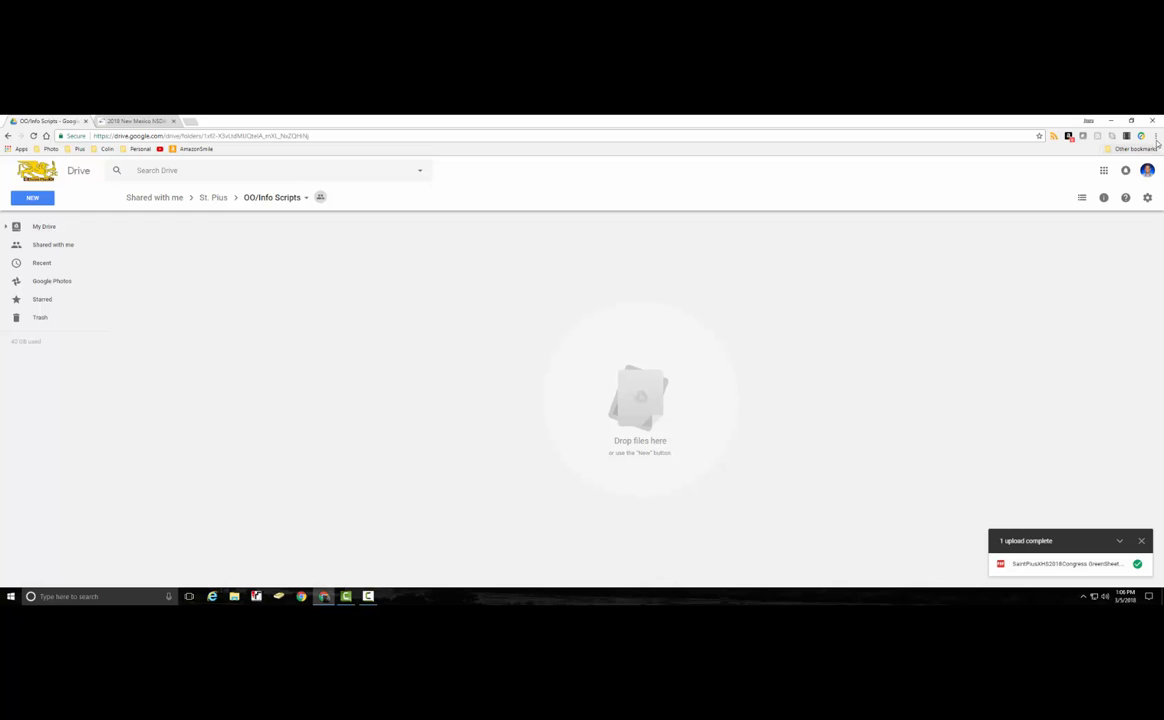
click(1132, 121)
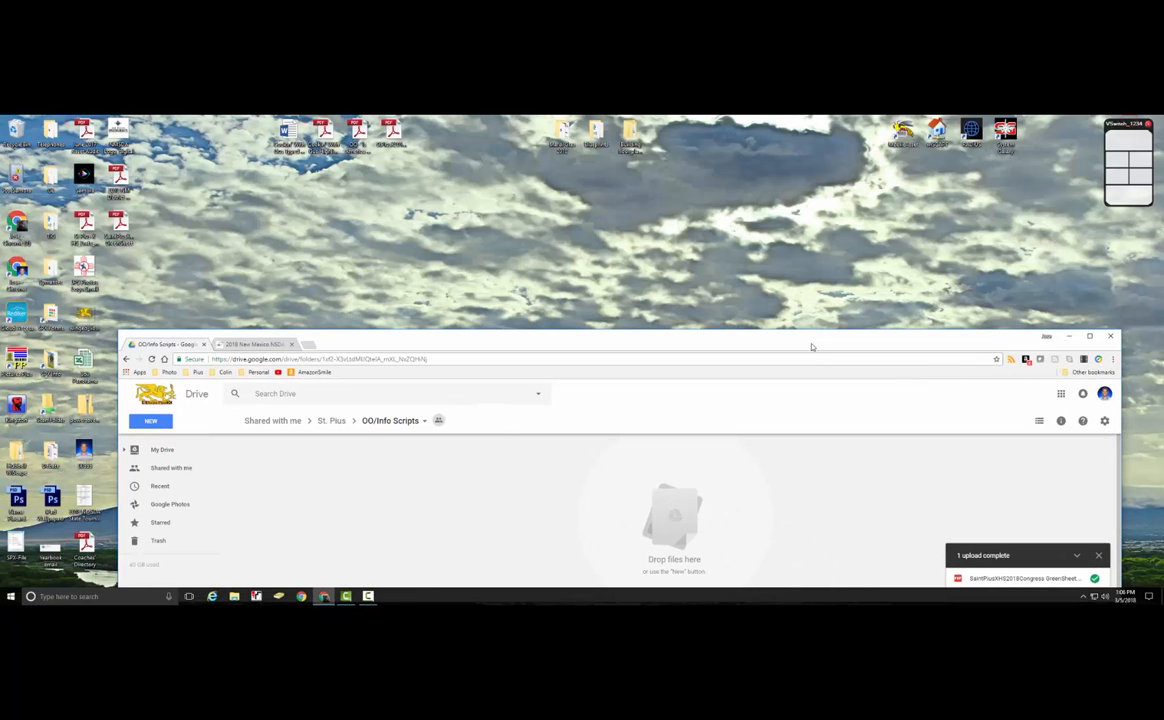
drag(813, 342, 1162, 255)
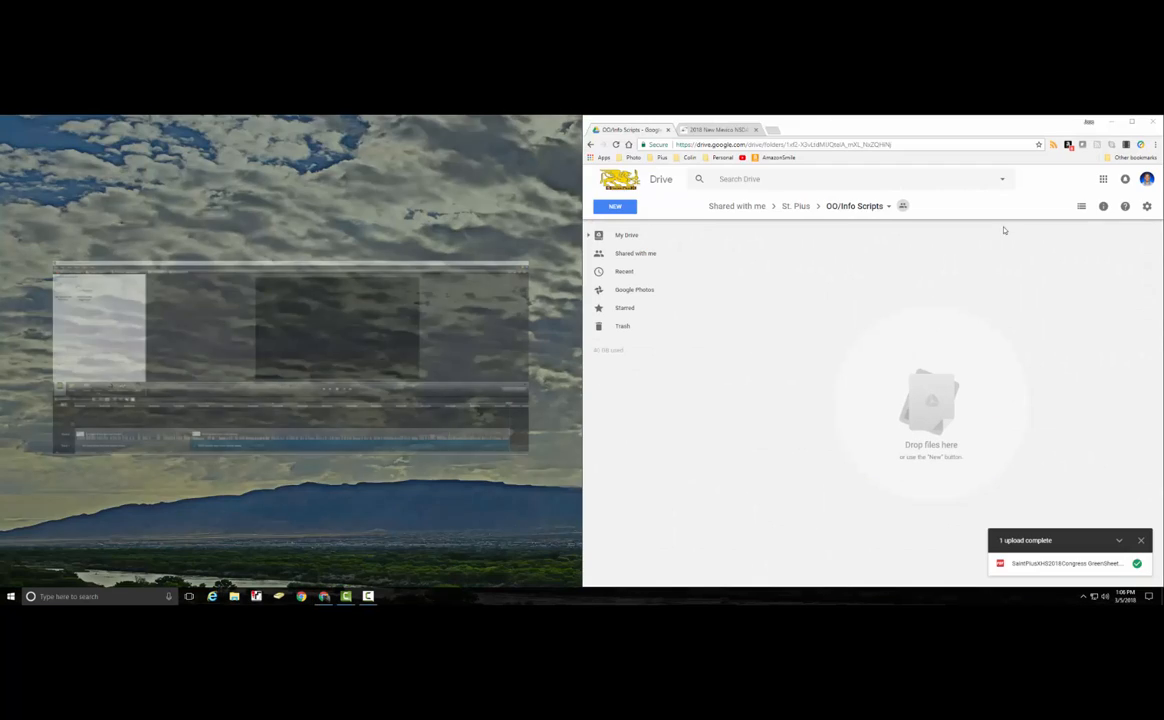
click(519, 207)
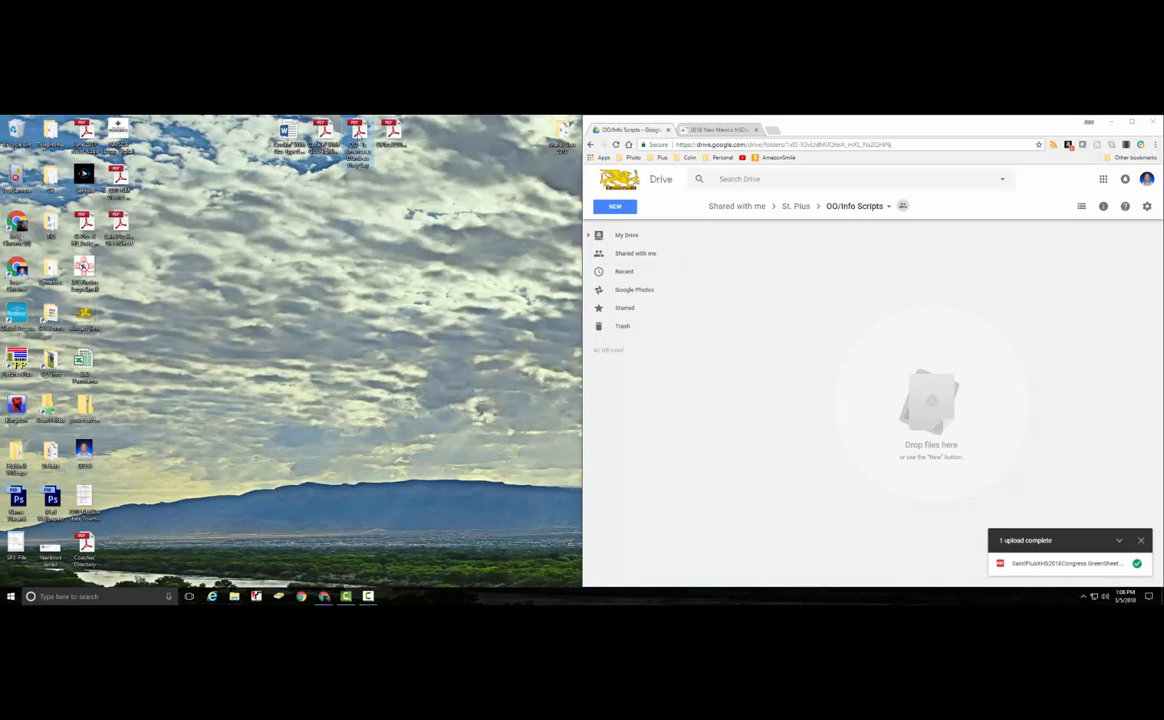
Upload 'OO - Is America as Dumb as They Say.pdf' into OO/Info Scripts and return to St. Pius.
drag(356, 130, 912, 372)
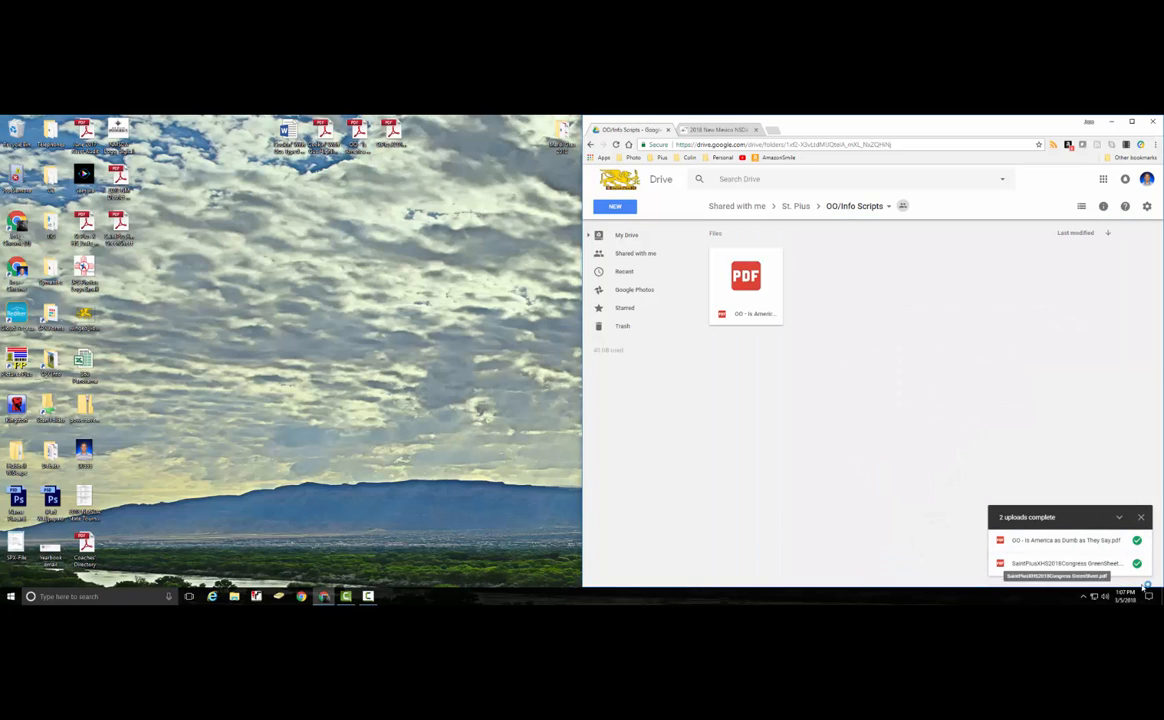
click(751, 301)
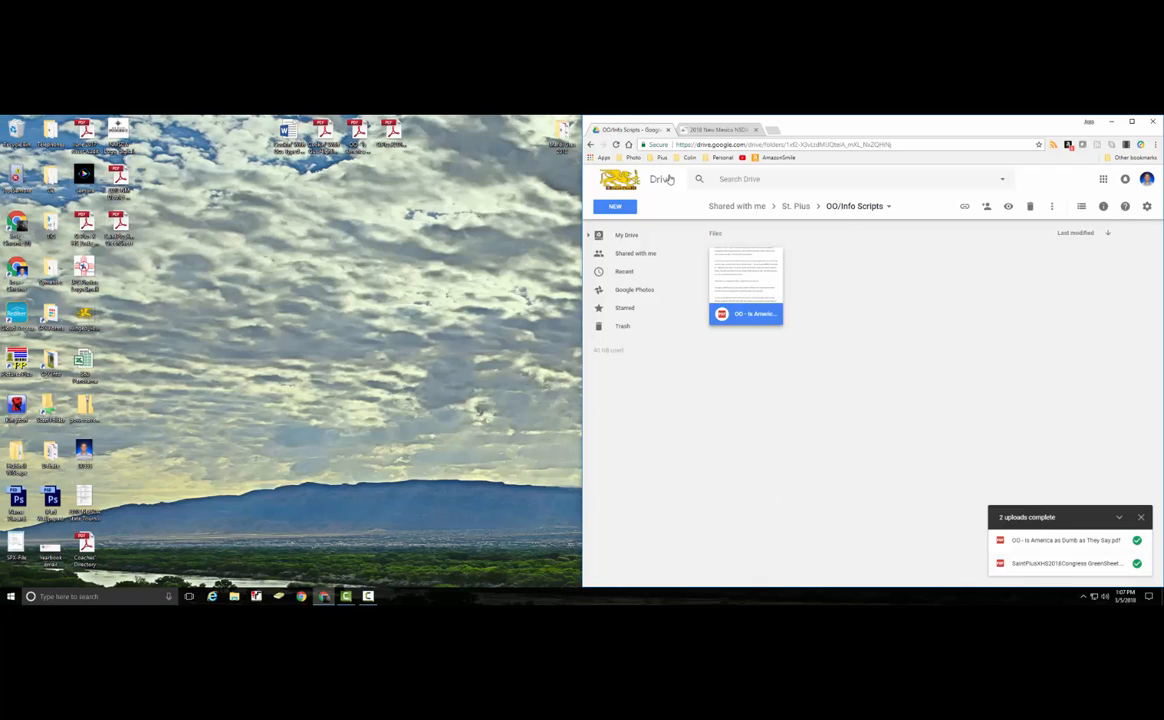
click(590, 144)
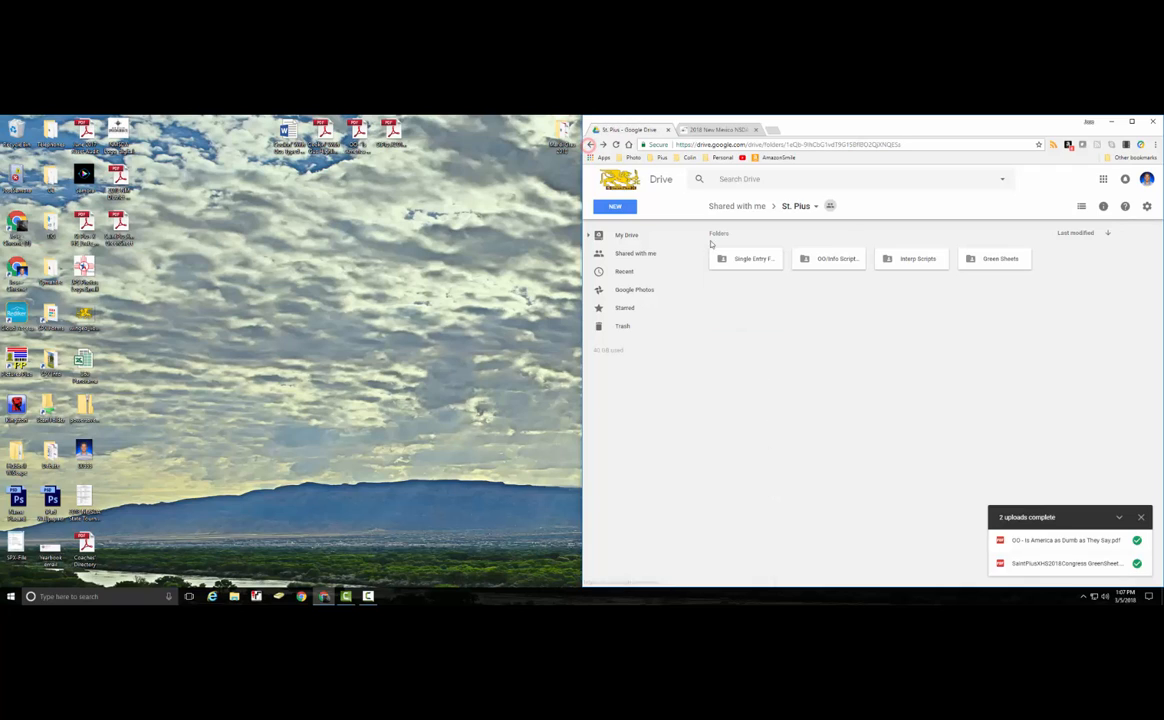
Upload the Cookin' With Gus highlighted script PDF and .docx manuscript into Interp Scripts.
double_click(908, 262)
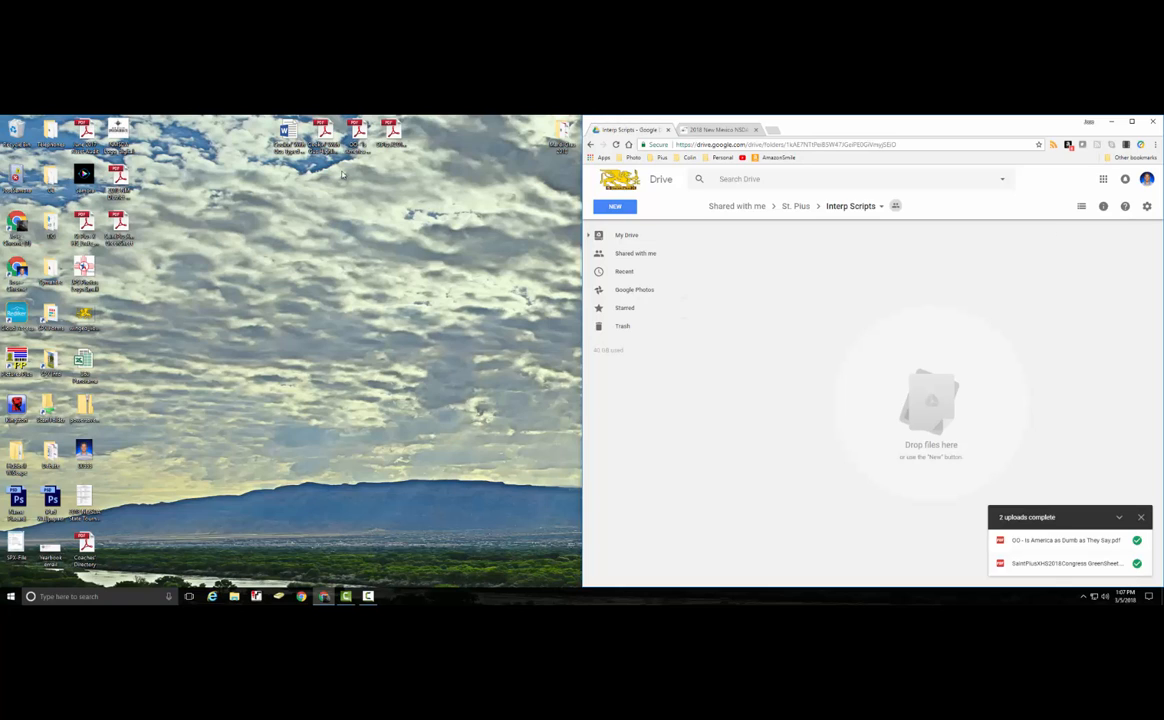
click(325, 132)
drag(325, 132, 912, 426)
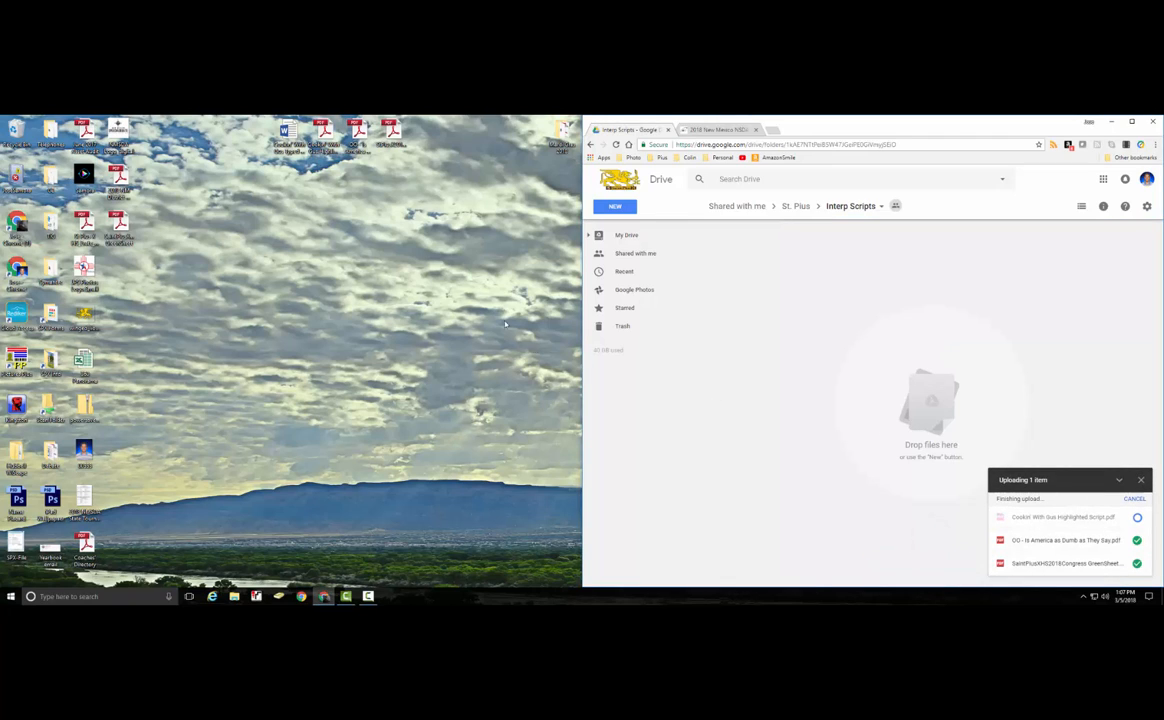
drag(287, 130, 888, 345)
drag(873, 299, 873, 299)
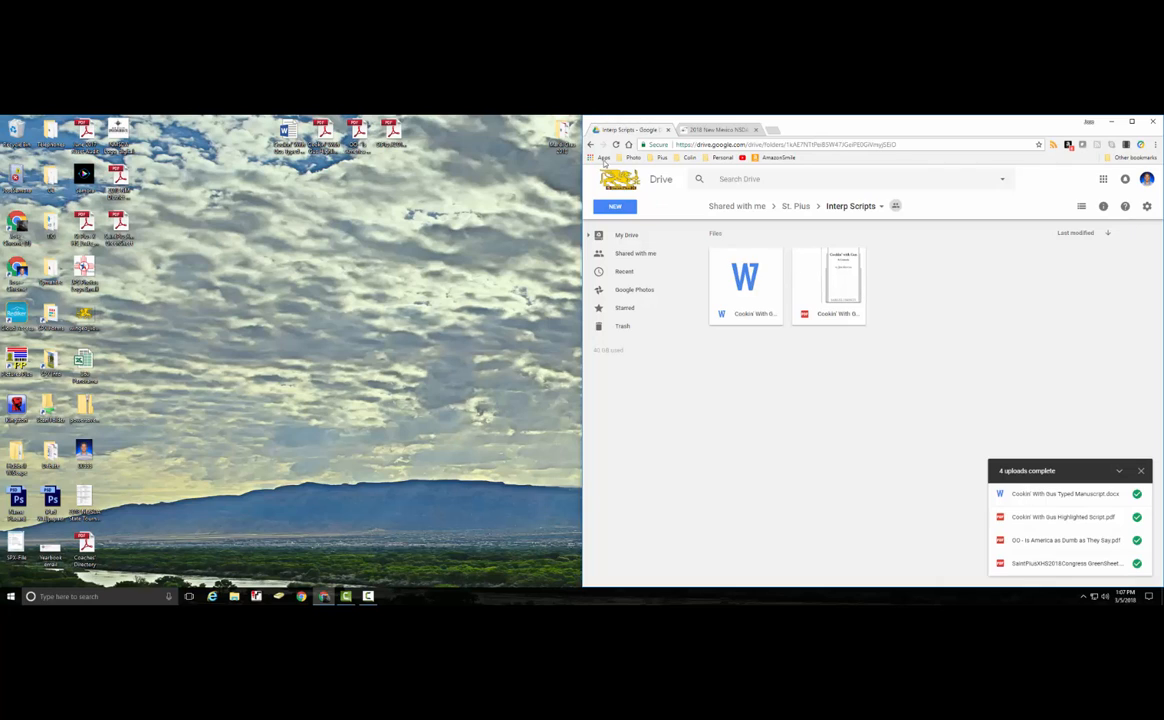
click(590, 145)
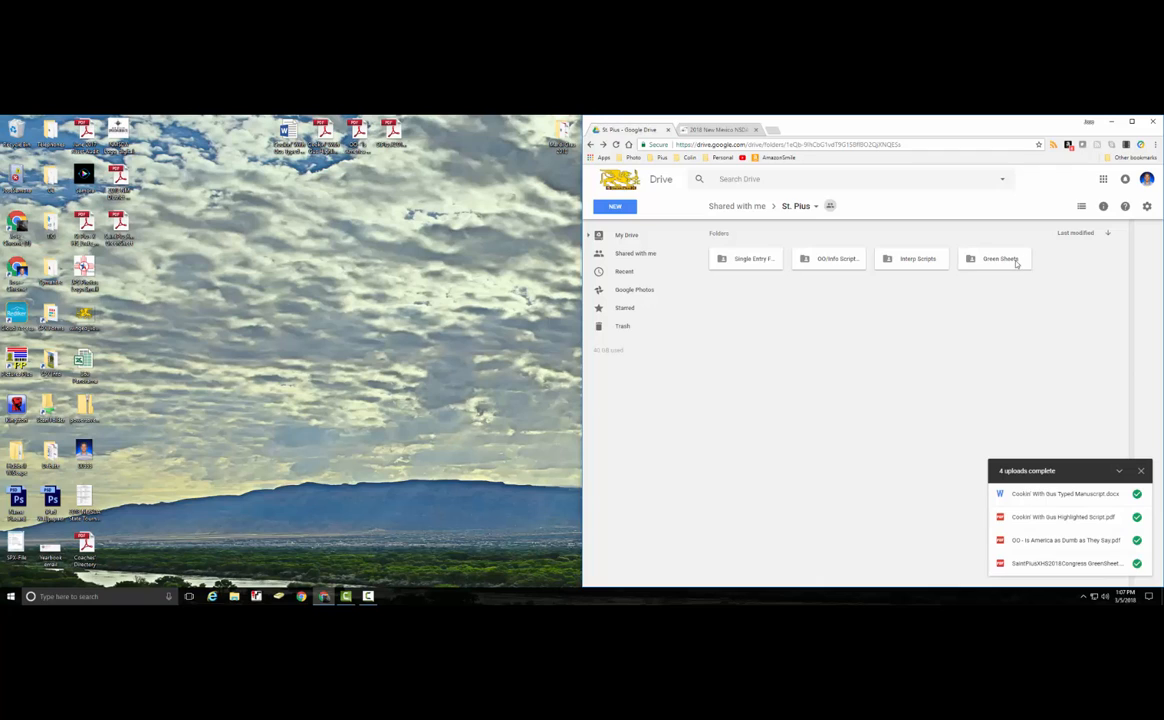
Open the Green Sheets folder and upload the green sheet PDF from the desktop.
click(1015, 261)
double_click(1015, 261)
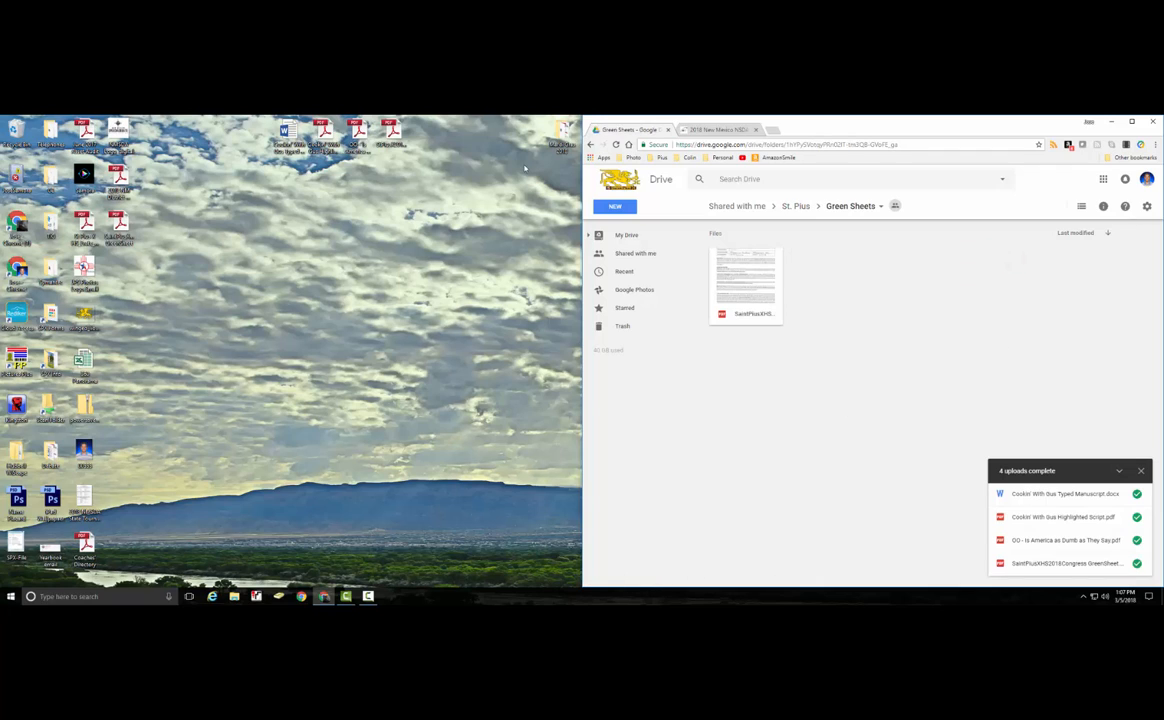
click(391, 133)
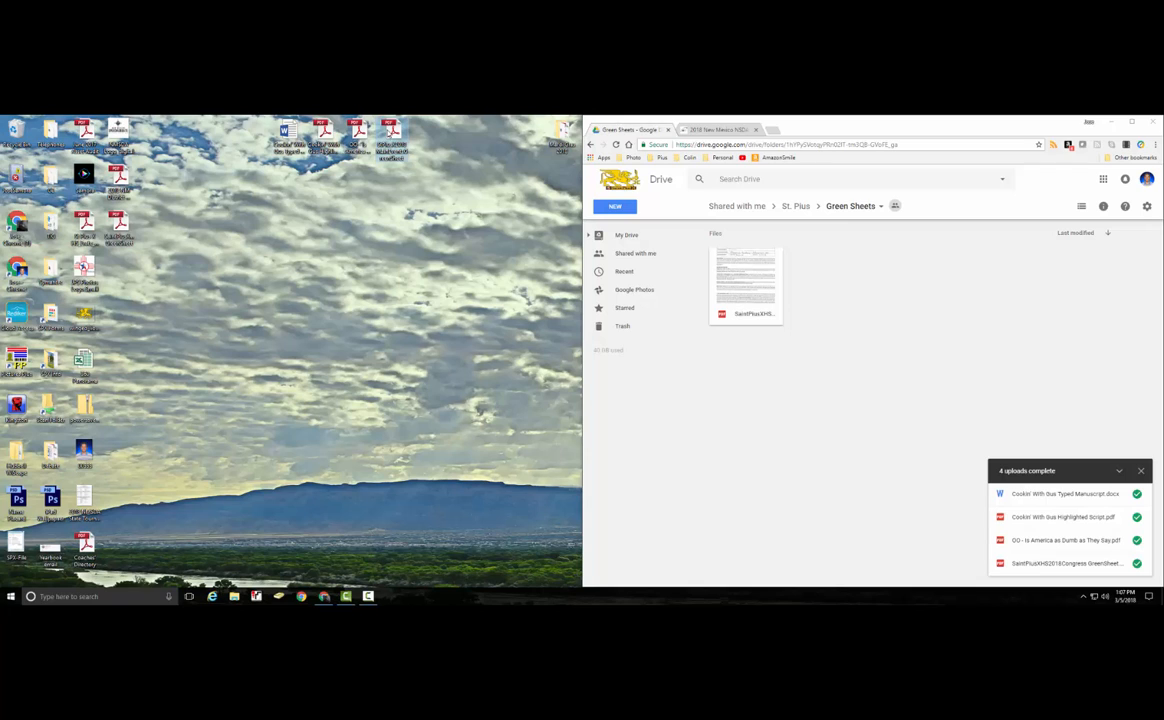
drag(352, 120, 847, 281)
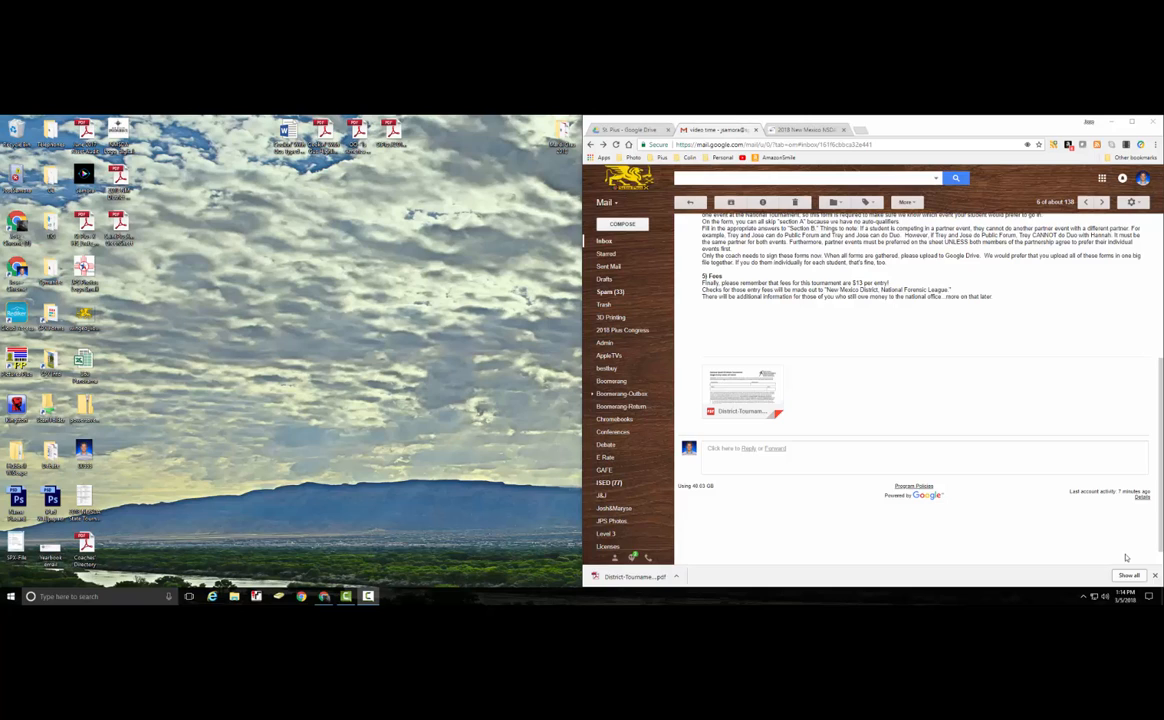
Download the Single Entry Letter of Intent PDF to the desktop and open it in Acrobat.
mouse_move(746, 391)
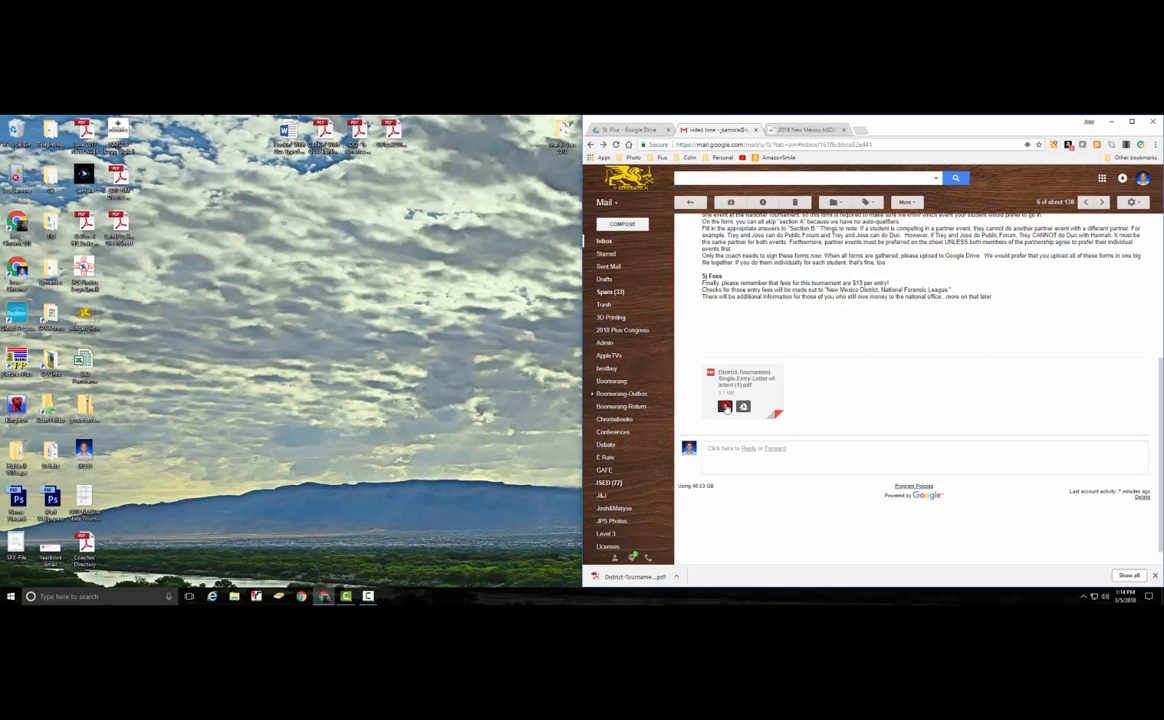
click(725, 407)
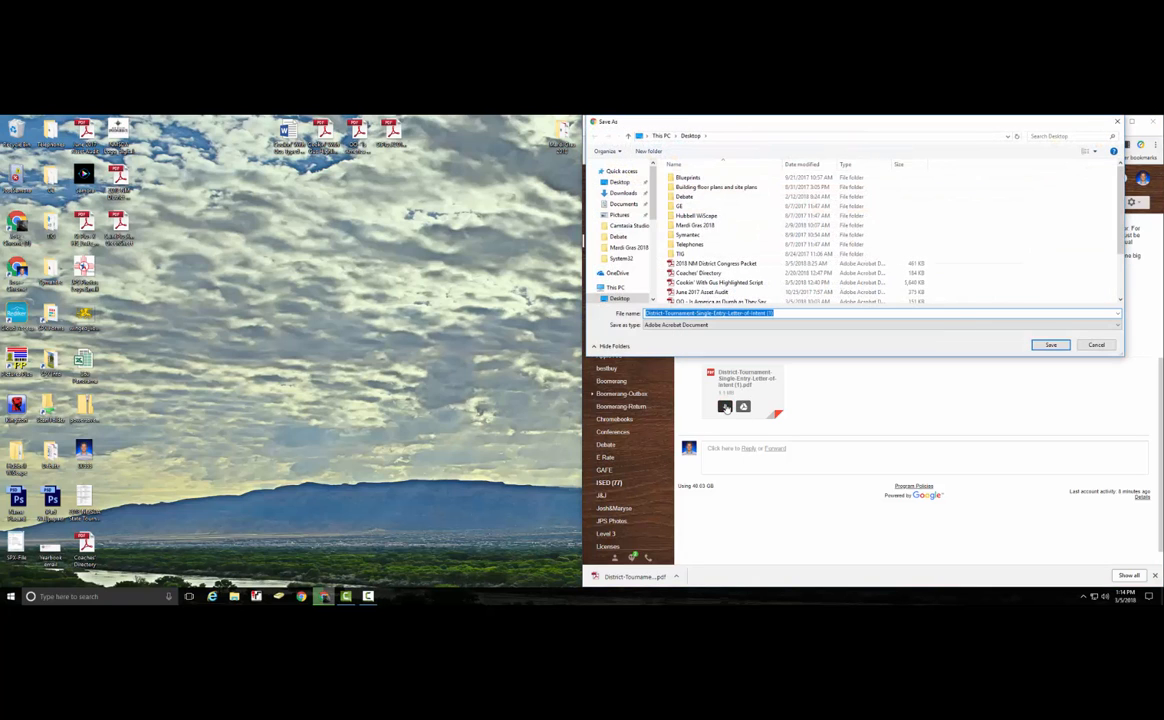
click(1051, 346)
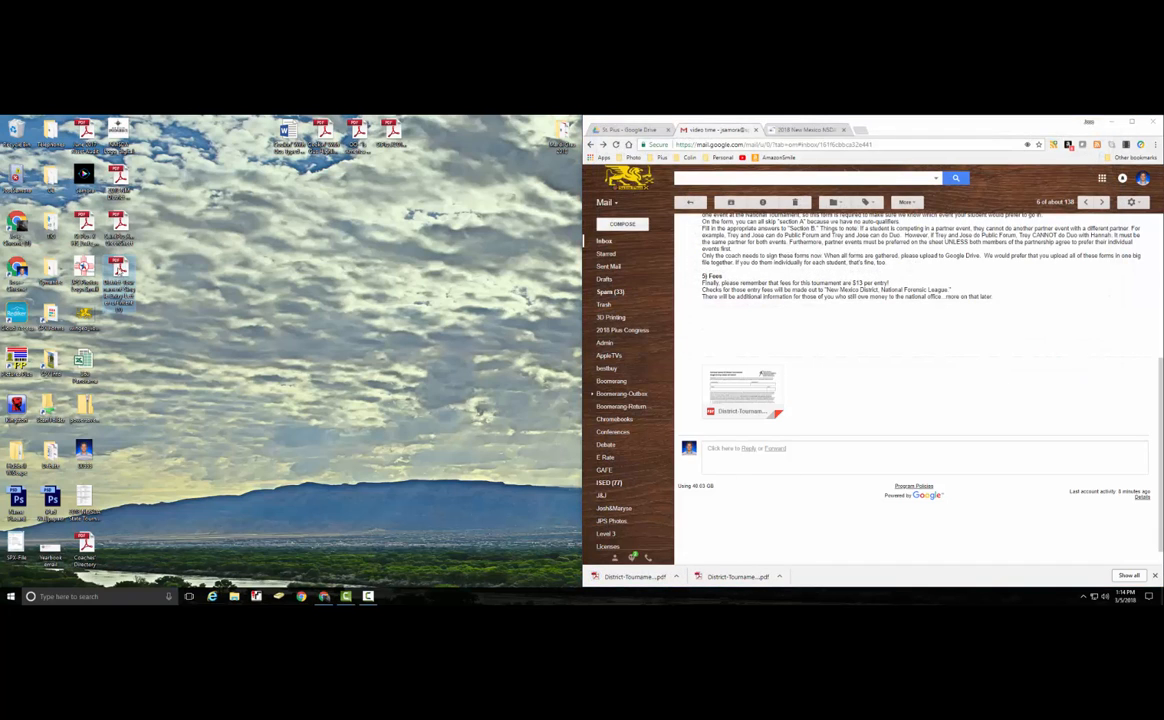
double_click(118, 272)
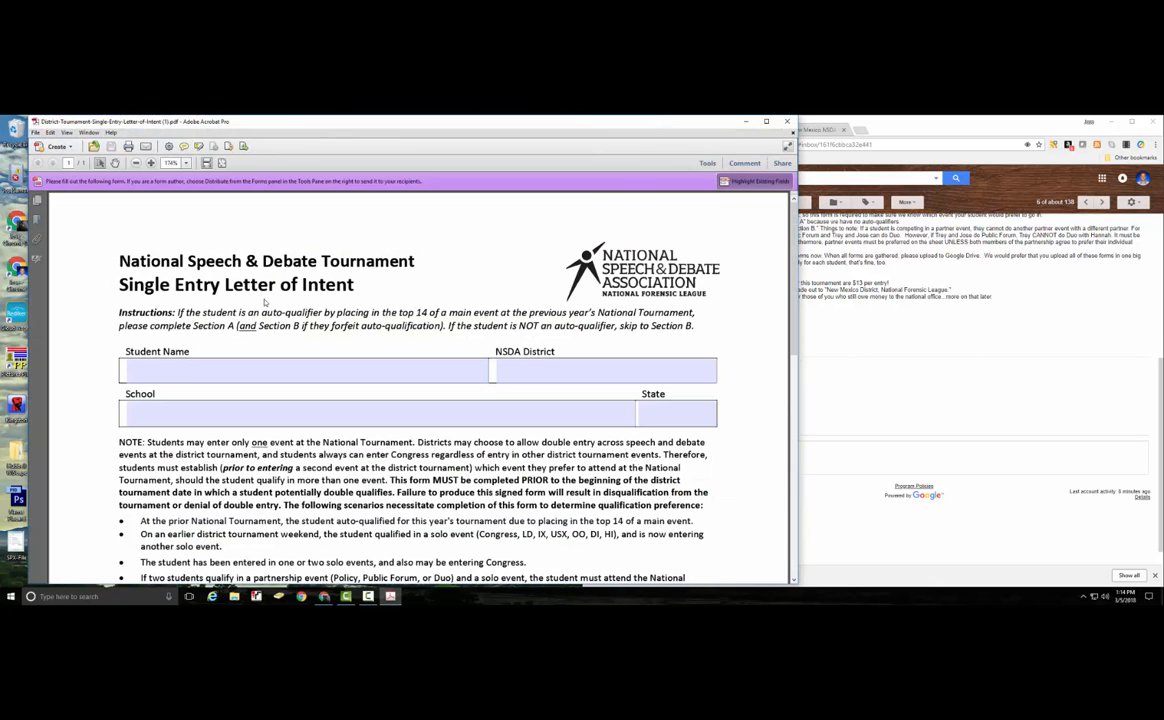
Enter the student's name and New Mexico as the NSDA district on the letter of intent.
click(352, 370)
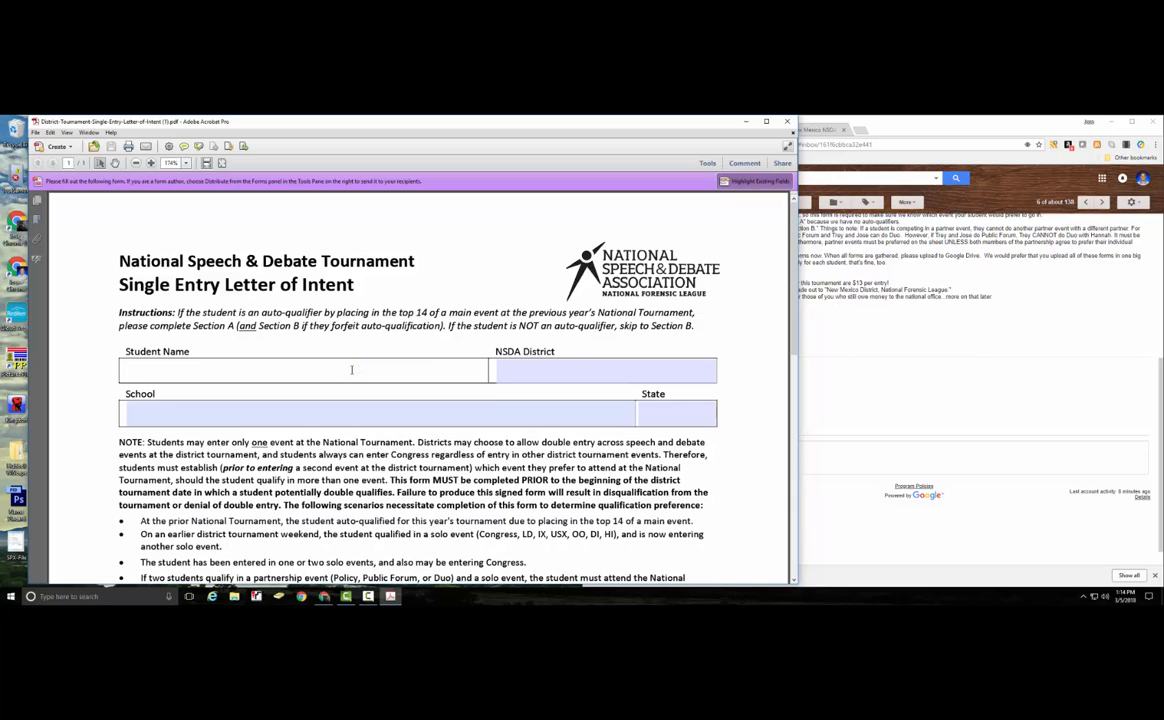
key(Tab)
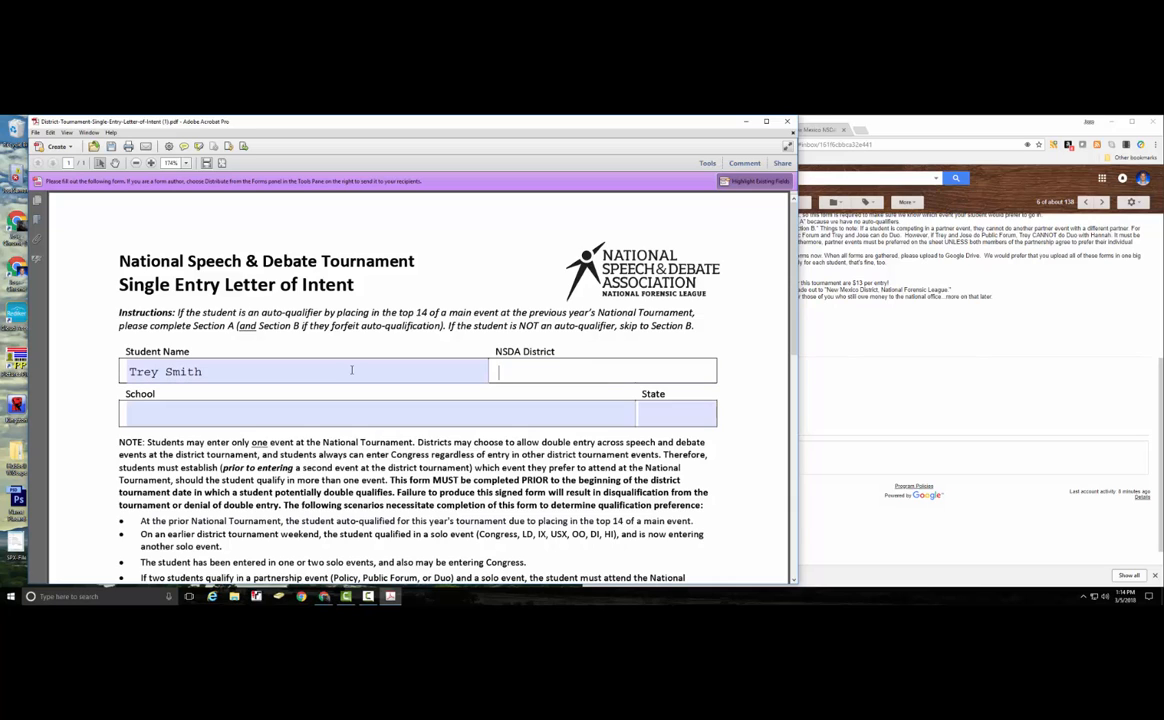
text(nEW mEXICO)
key(Tab)
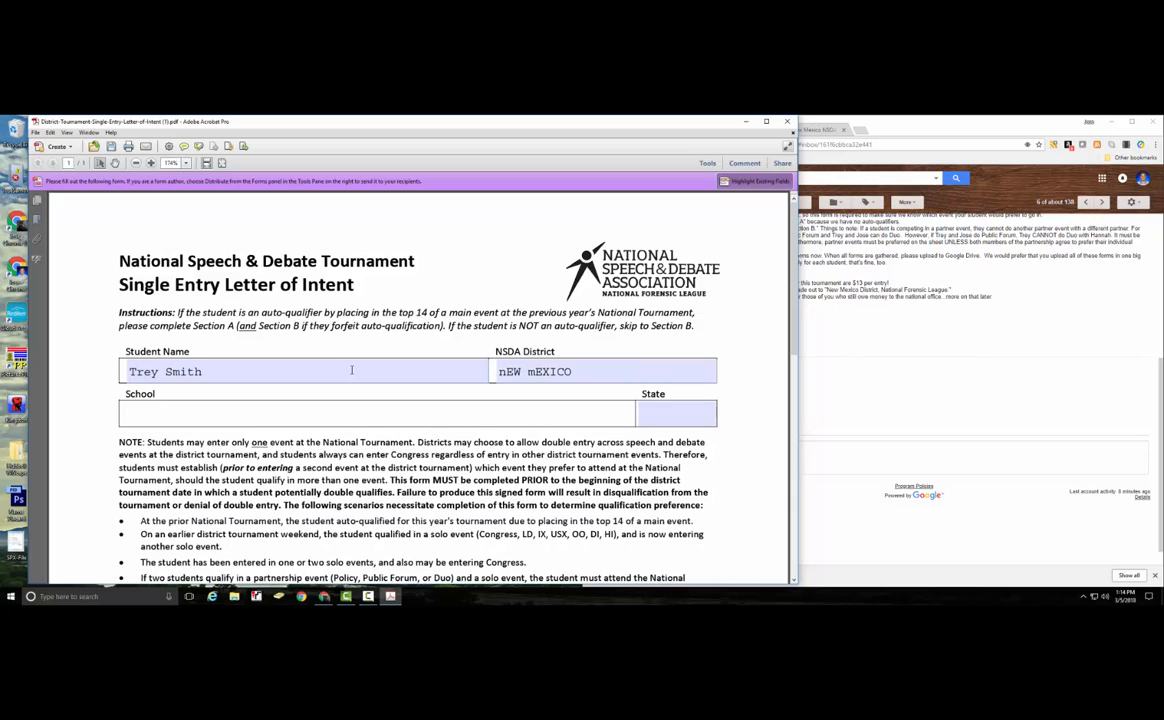
key(shift+Tab)
text(New)
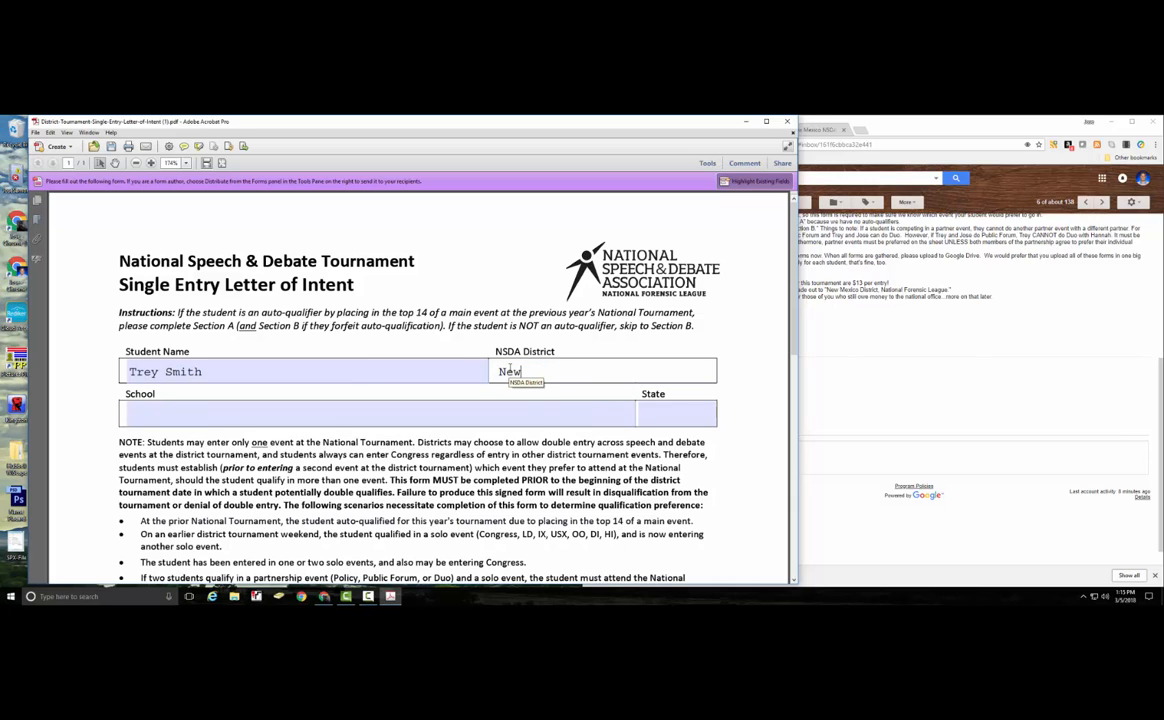
text( Mexico)
Fill in the school as Saint Pius X HS and the state as NM.
key(Tab)
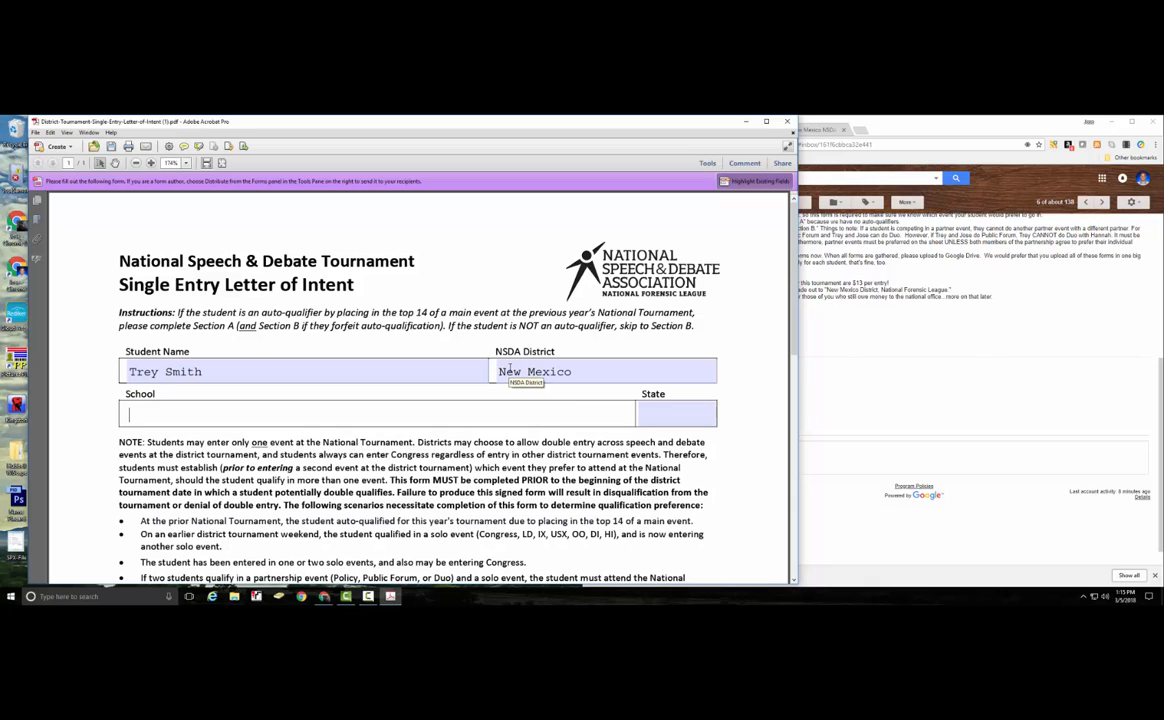
text(Saint Pius X HS)
click(700, 413)
text(NM)
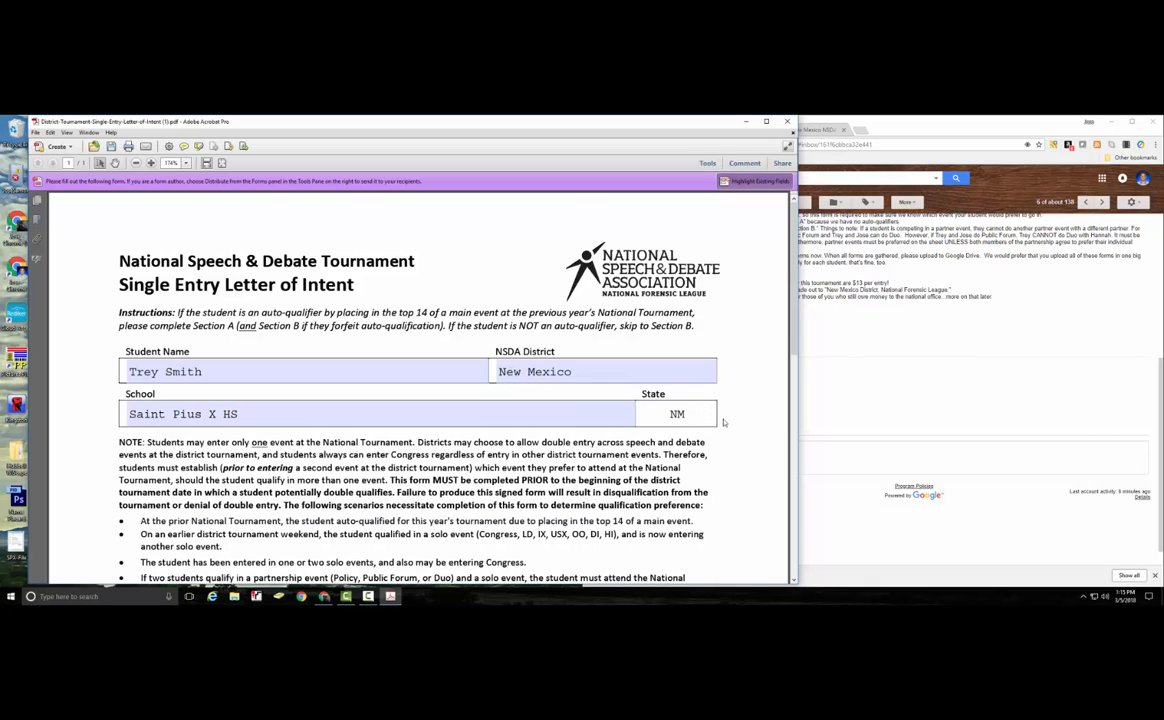
scroll(700, 413, down, 6)
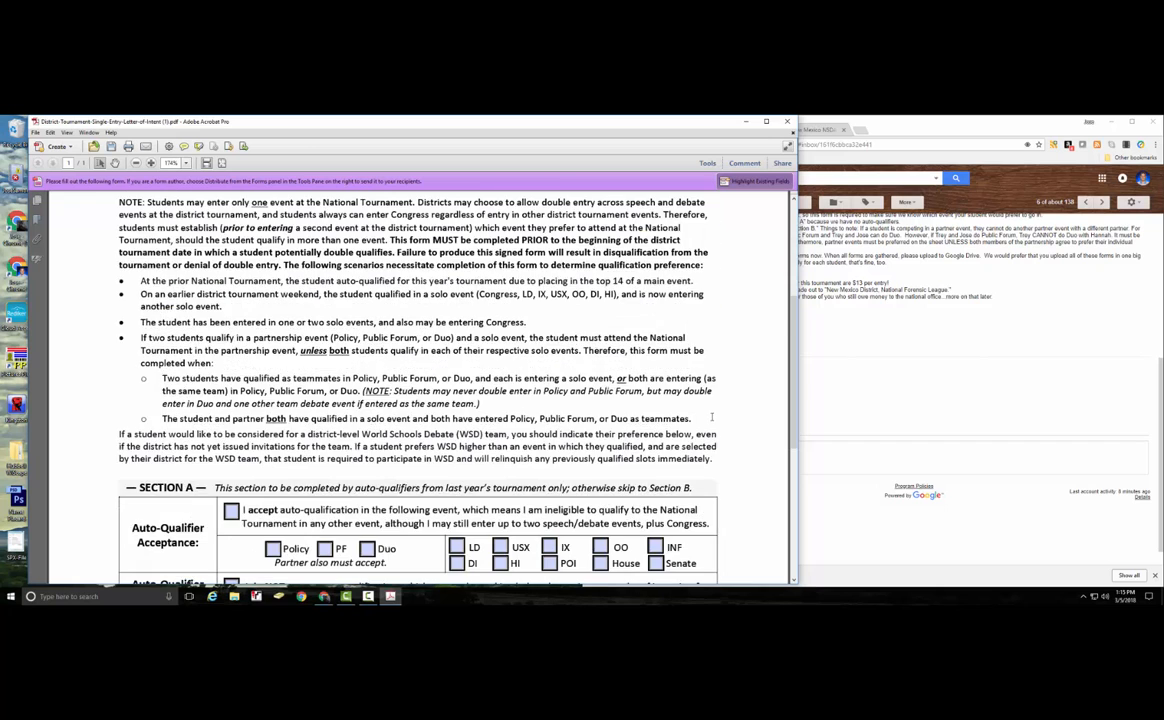
Check HI as the first choice event and Duo as the second choice.
scroll(713, 421, down, 3)
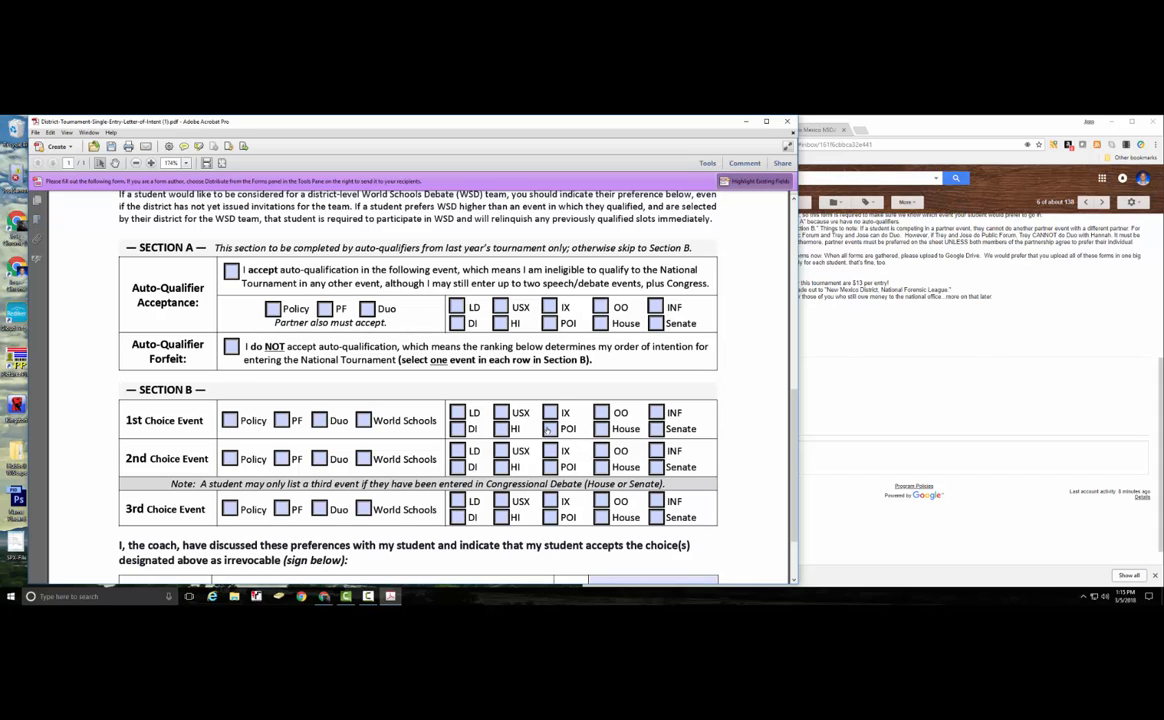
click(501, 428)
click(319, 459)
Print the completed letter of intent form.
scroll(360, 470, down, 2)
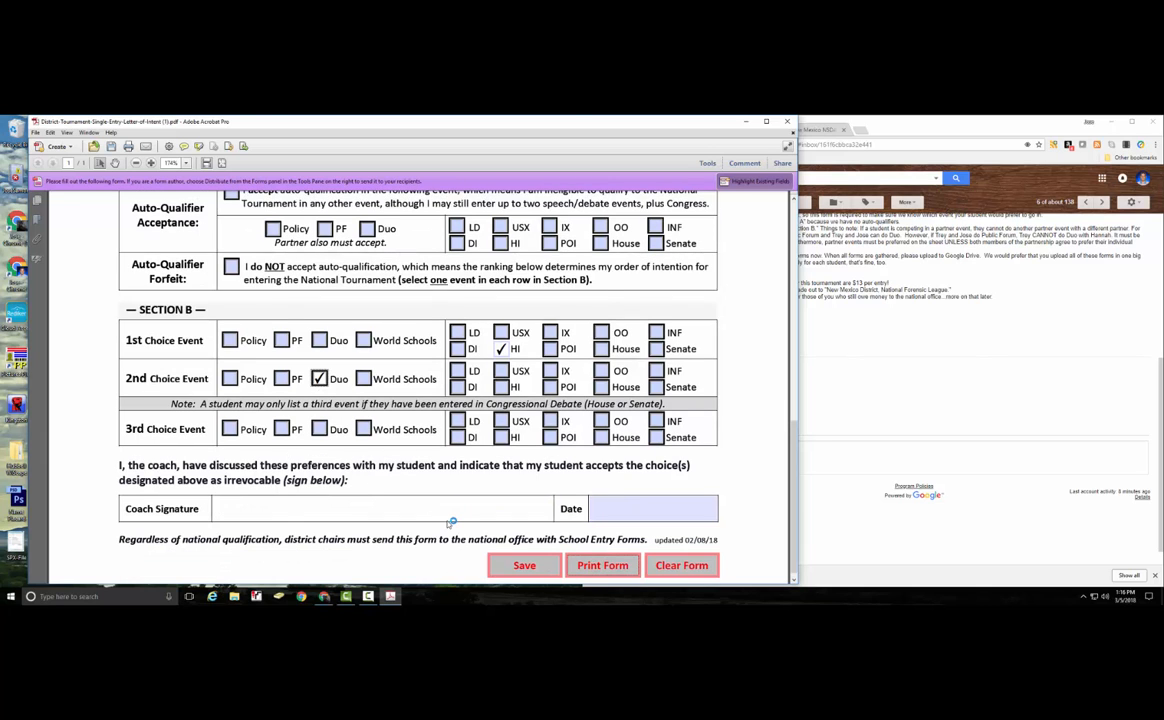
click(596, 564)
click(516, 478)
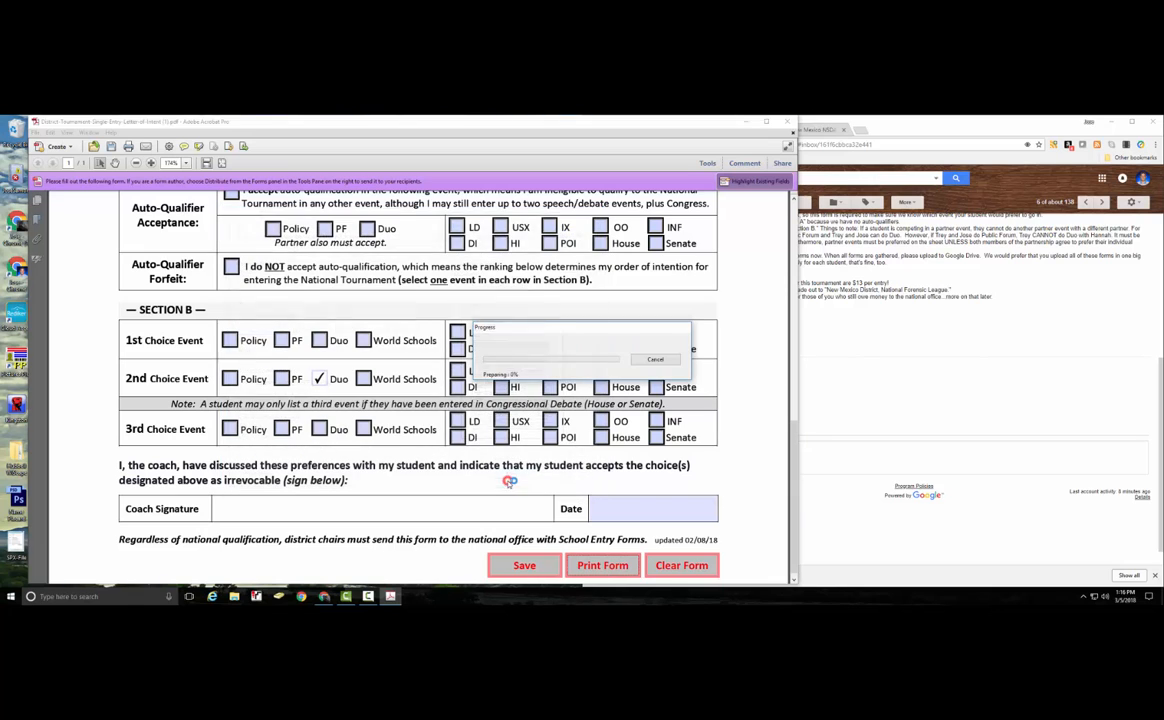
scroll(452, 470, up, 15)
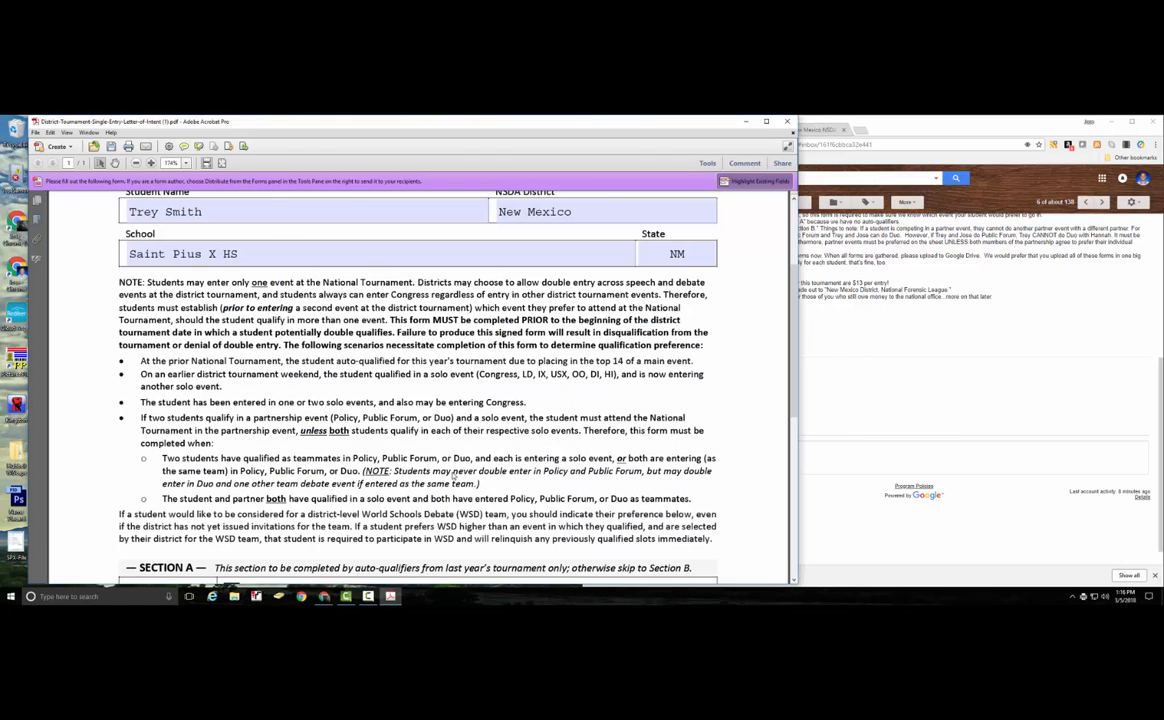
Replace the student name with the second student's name and make OO the first choice.
click(170, 371)
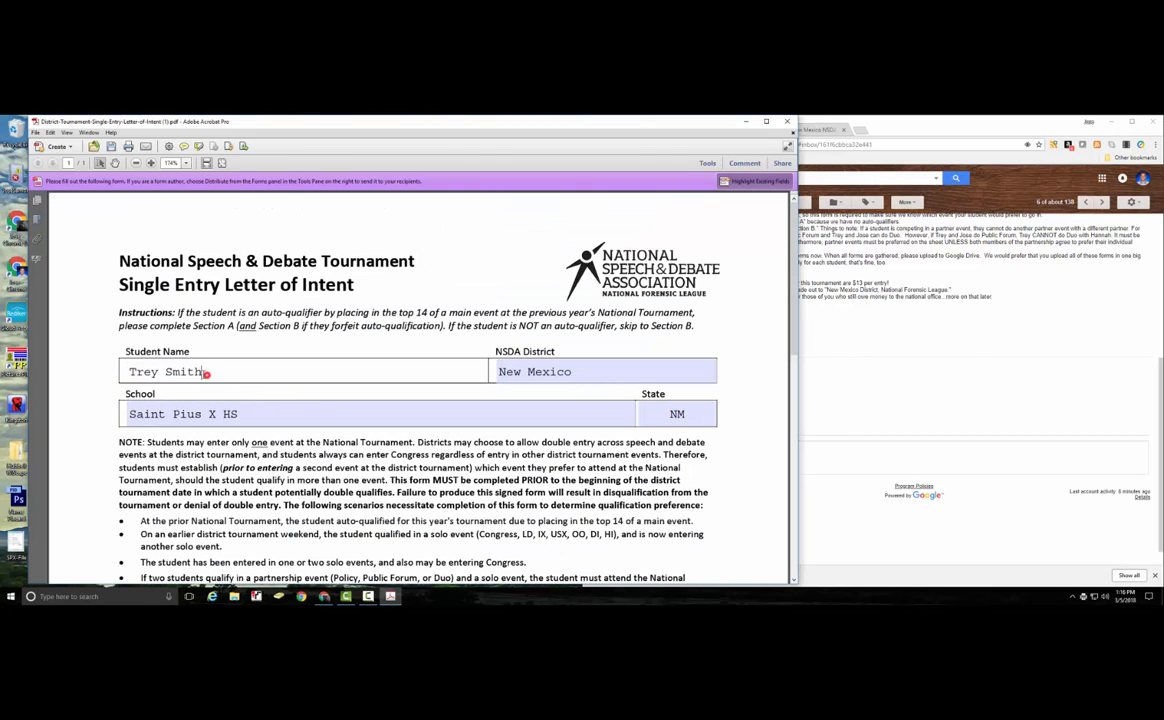
drag(206, 371, 122, 371)
scroll(264, 385, down, 10)
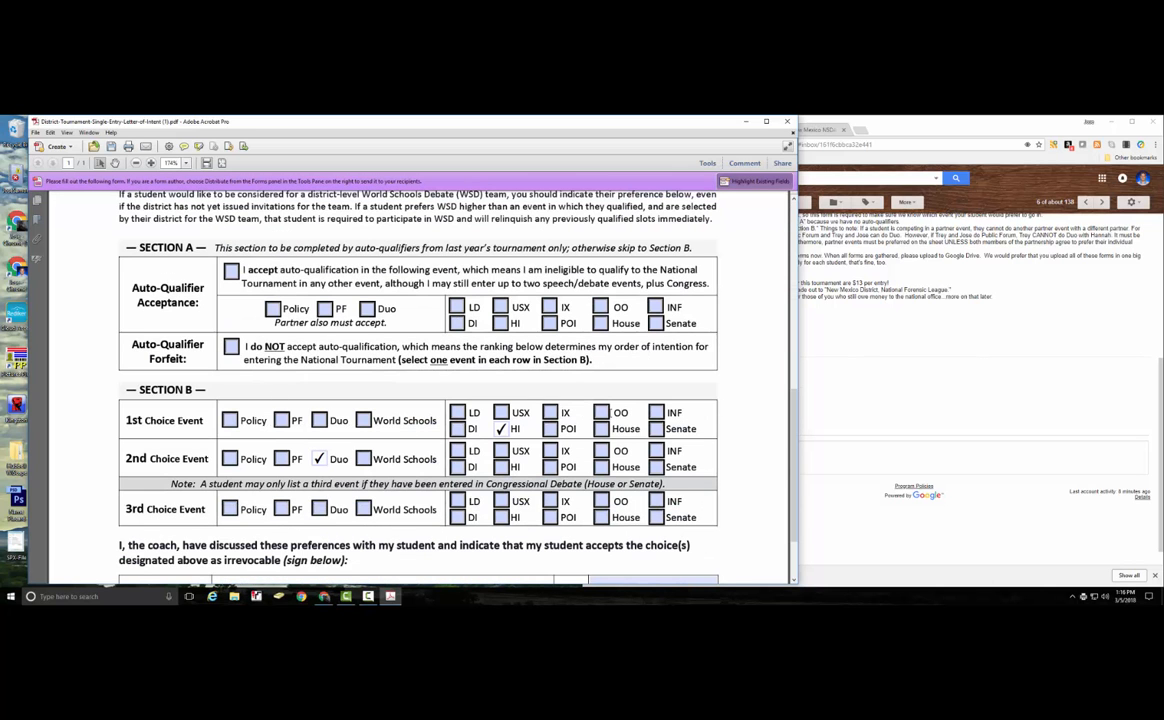
click(603, 411)
Print the second student's letter of intent form.
scroll(344, 460, down, 3)
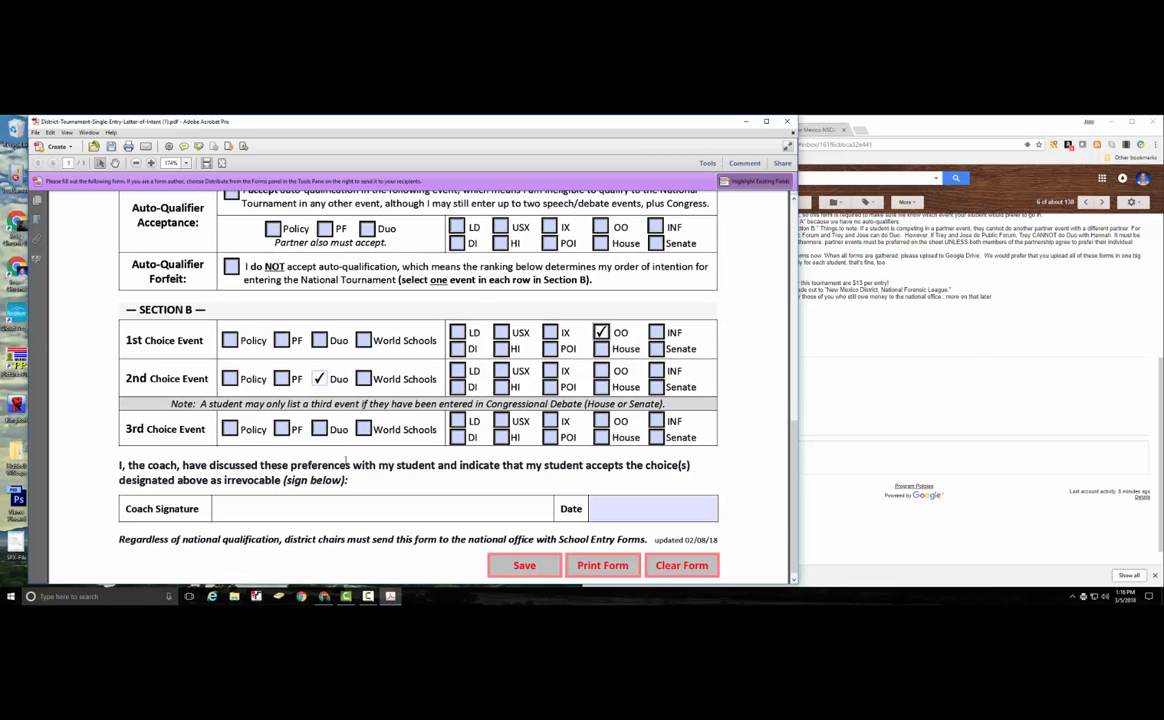
click(603, 558)
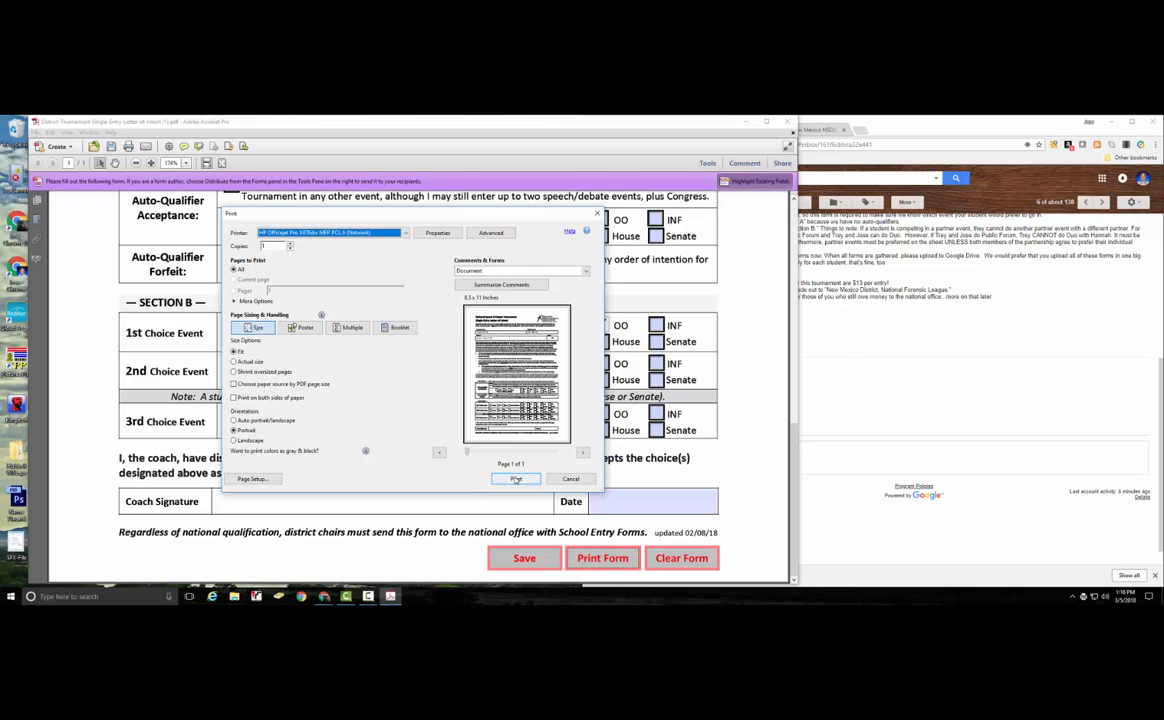
click(515, 478)
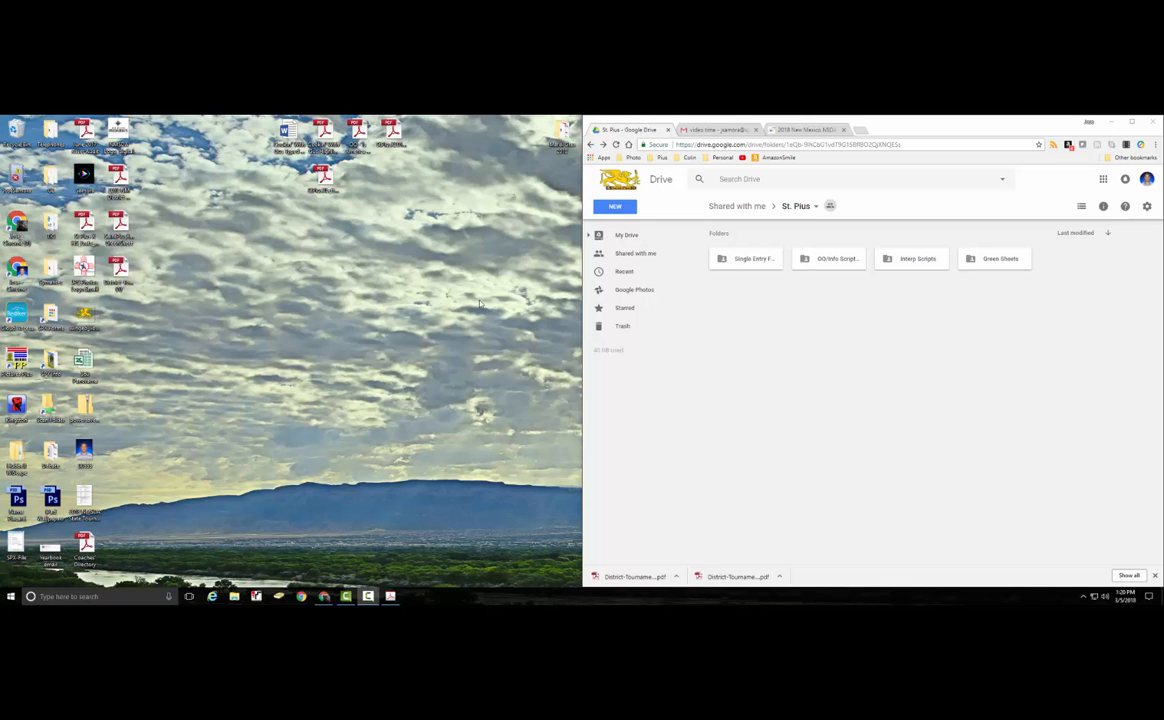
Open the StPiusXLetterofIntent PDF, review both signed pages, and close it.
double_click(322, 180)
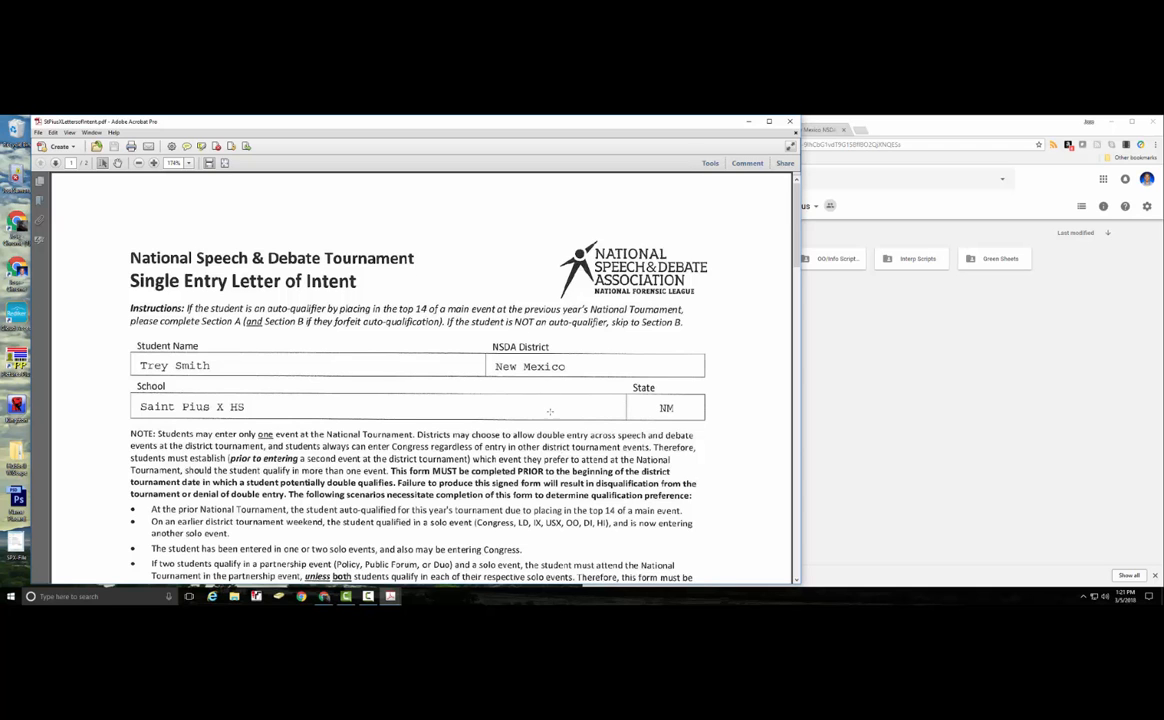
scroll(365, 373, down, 5)
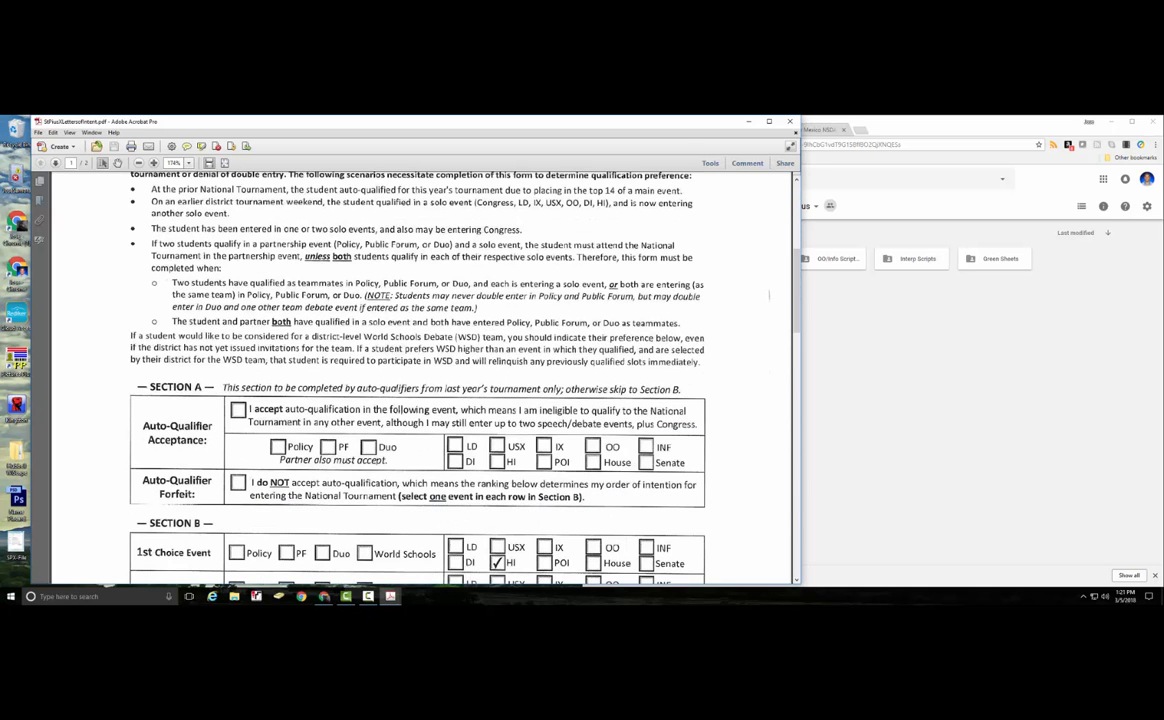
scroll(543, 446, down, 1)
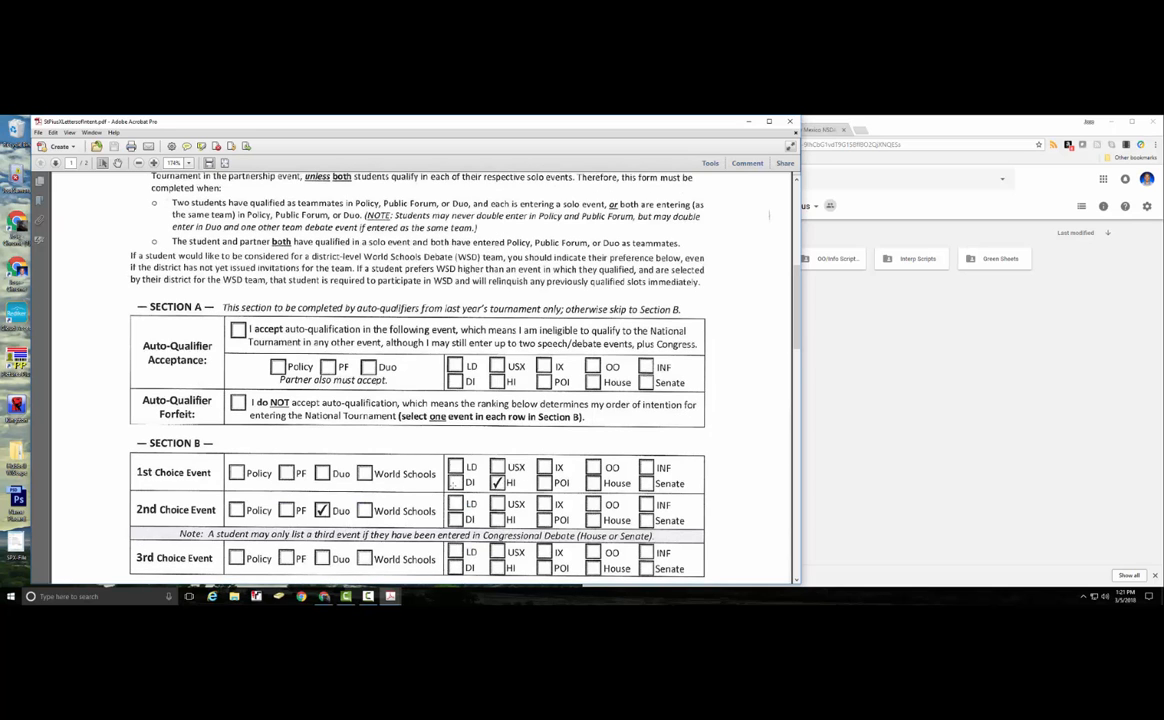
scroll(300, 440, down, 3)
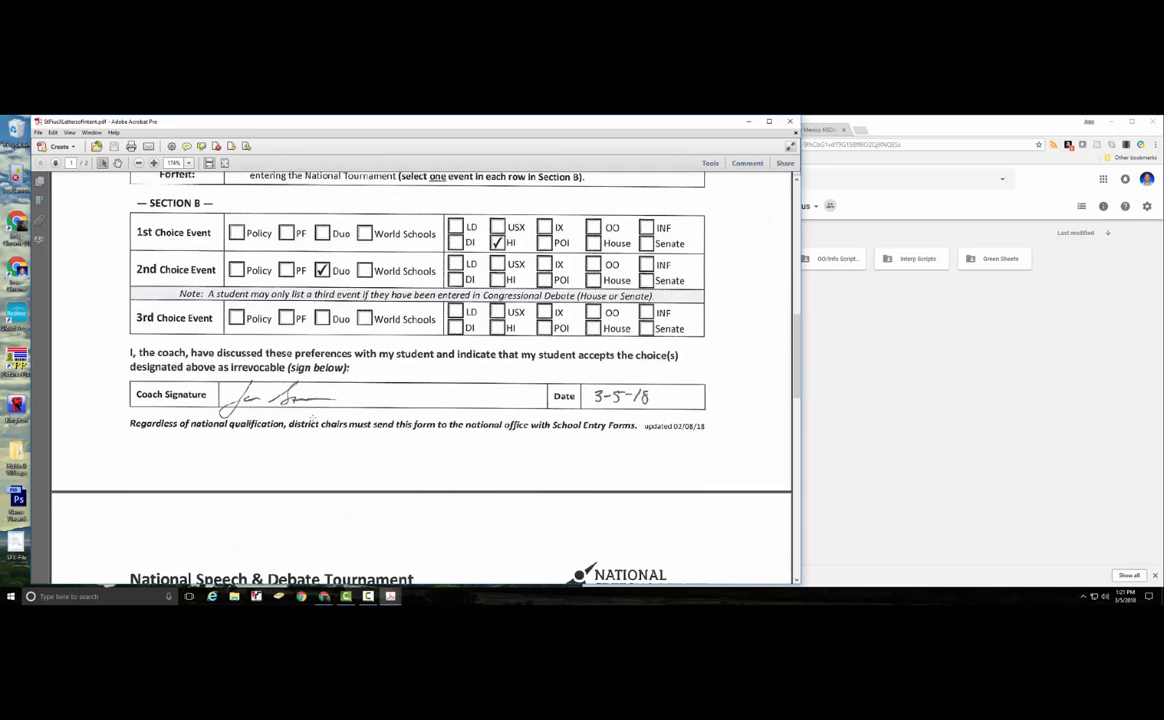
scroll(702, 406, down, 4)
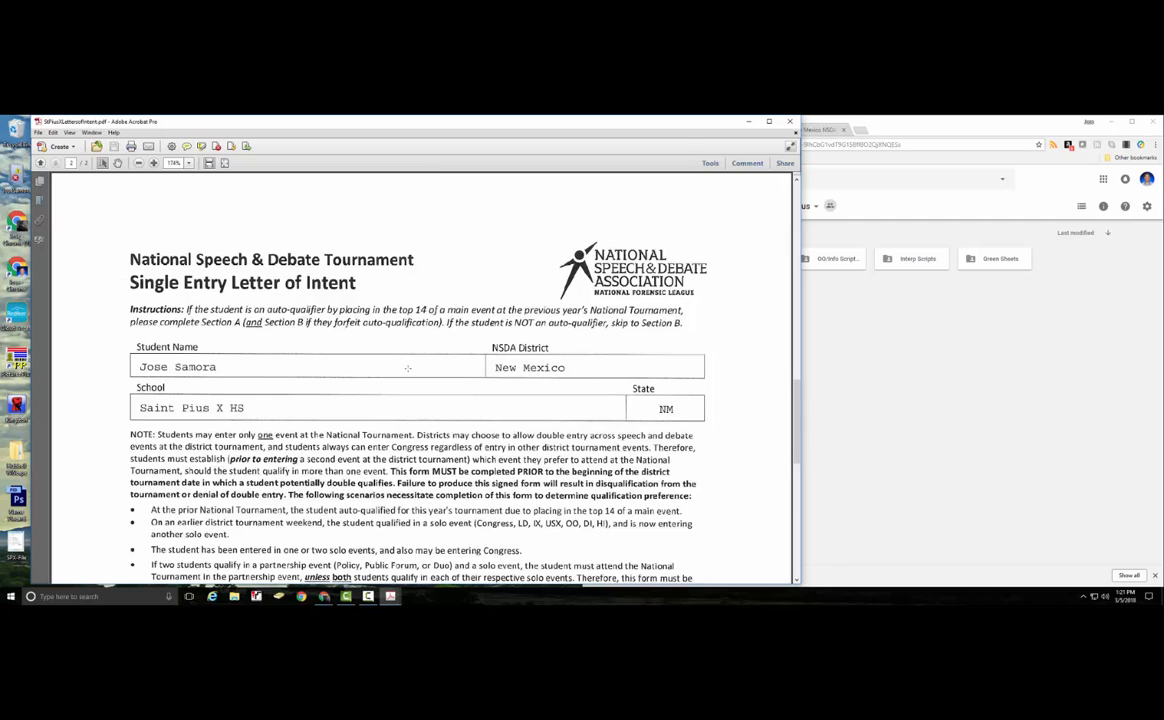
scroll(520, 384, down, 5)
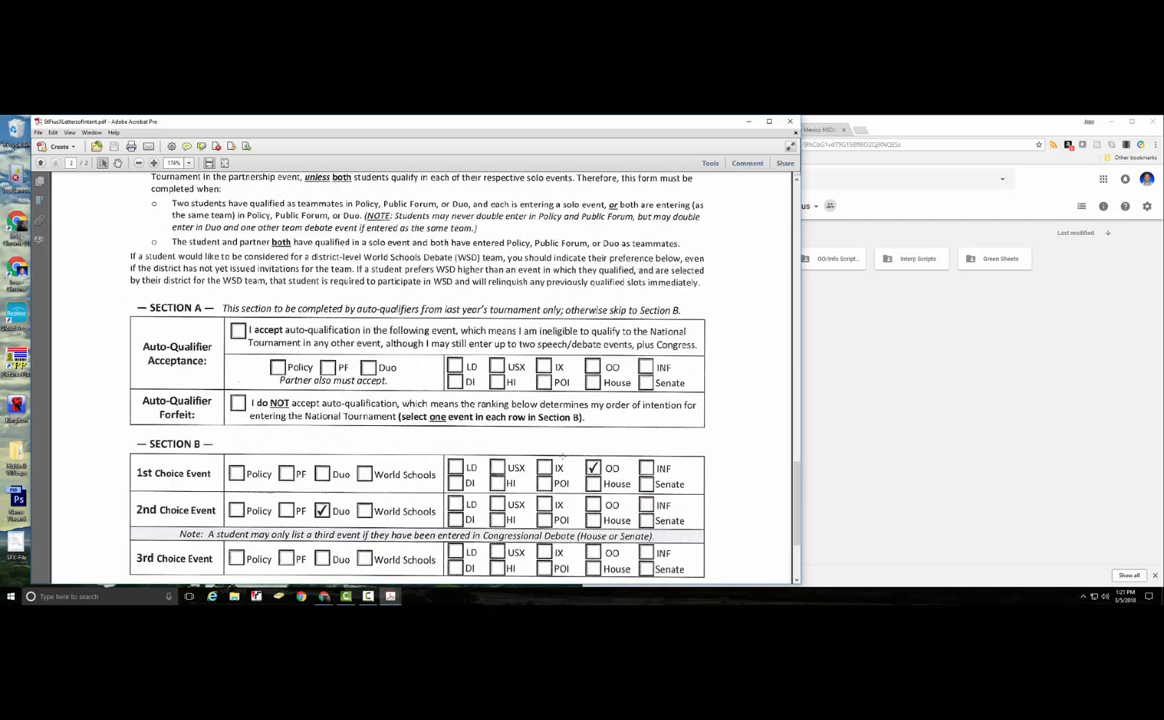
scroll(489, 458, down, 2)
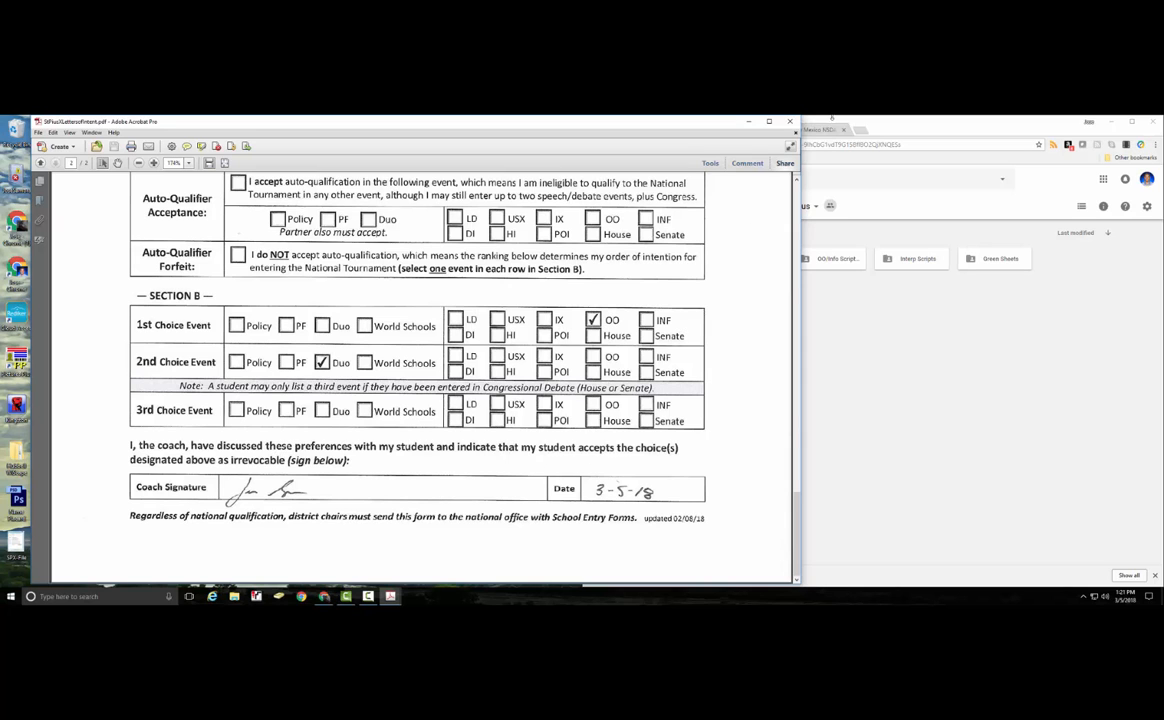
click(790, 122)
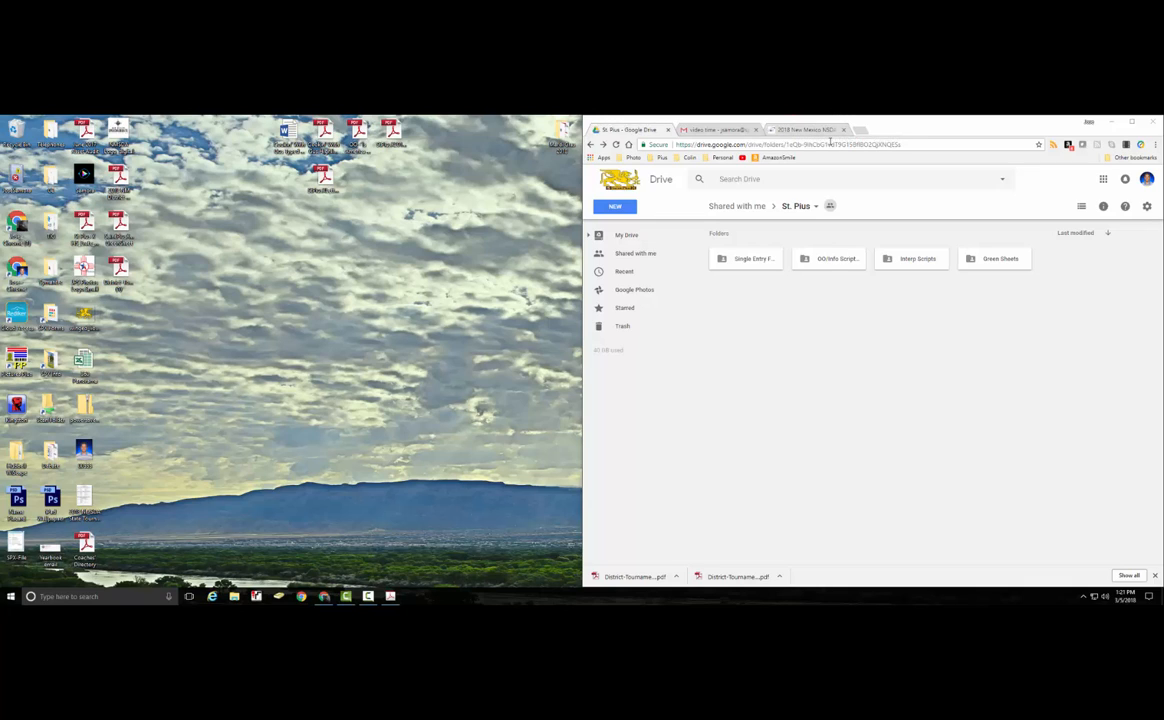
Upload StPiusXLetterofIntent.pdf into Single Entry Forms, then go back to the 2018 New Mexico NSDA entries.
double_click(762, 263)
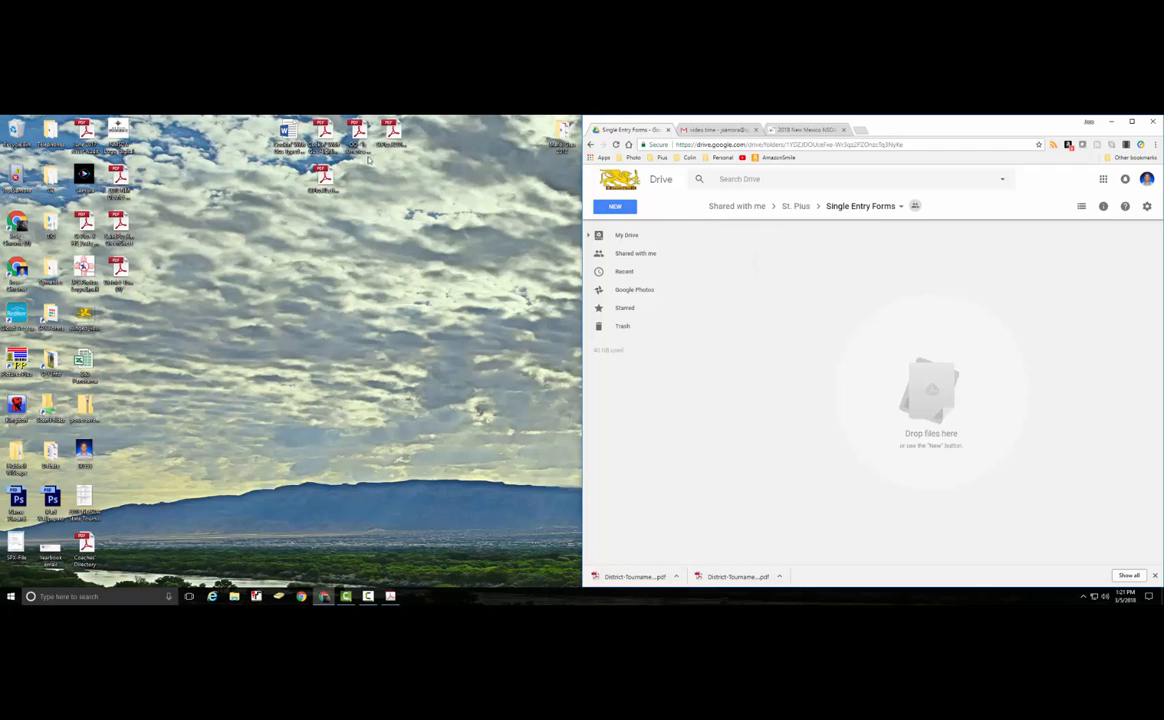
click(323, 178)
drag(323, 178, 896, 364)
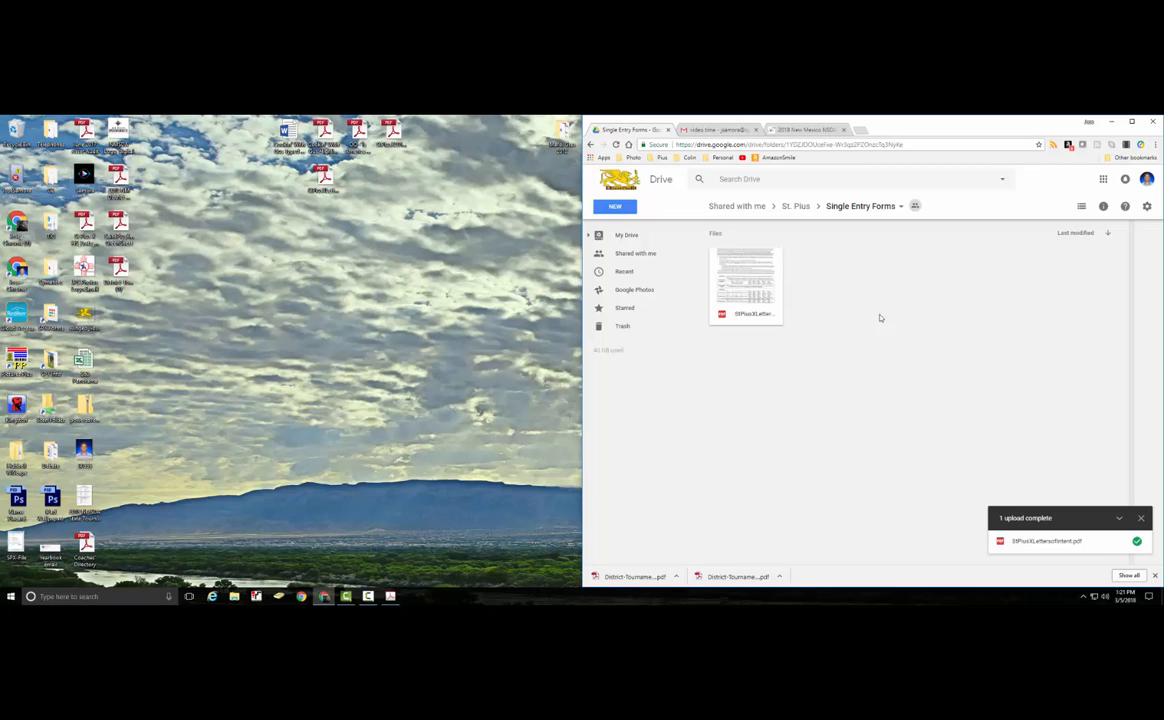
click(829, 132)
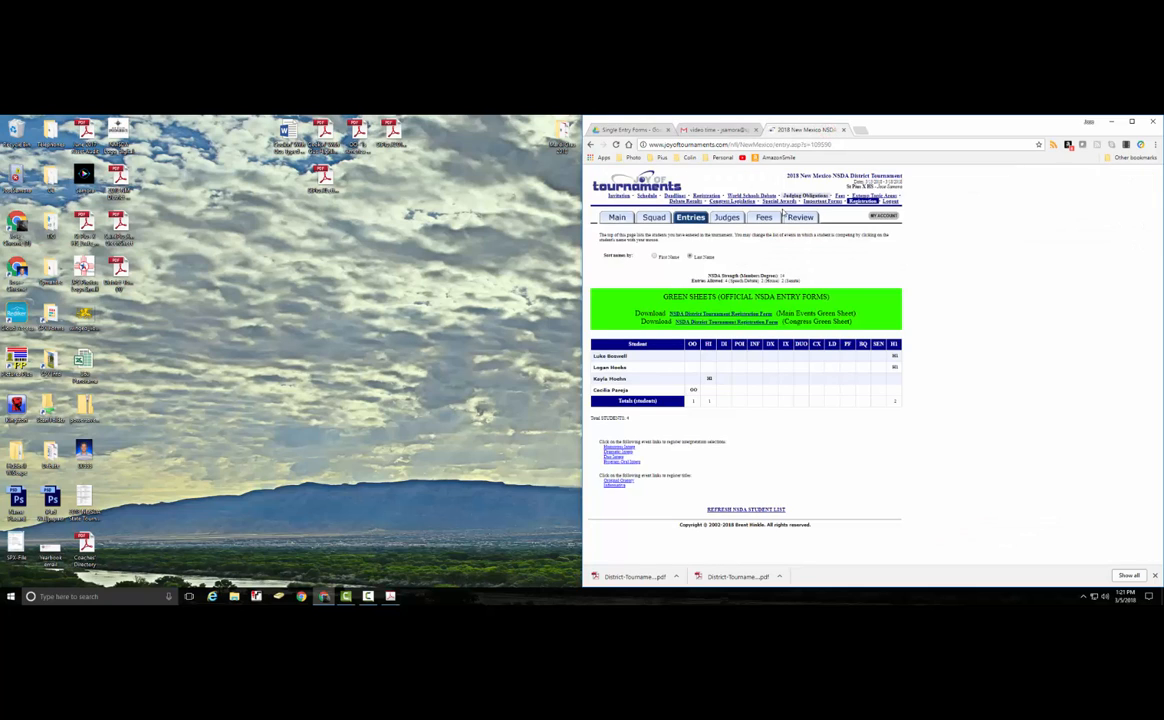
Show the Fees page with the student fee worksheet totalling $52.00 due.
click(775, 220)
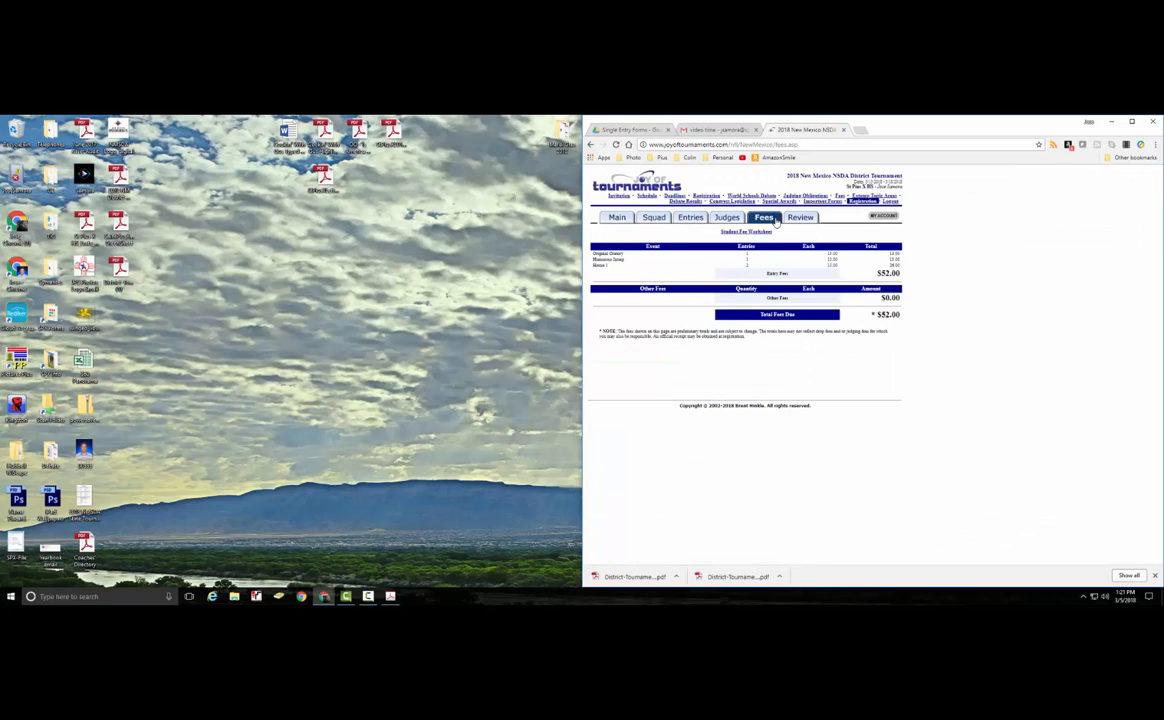